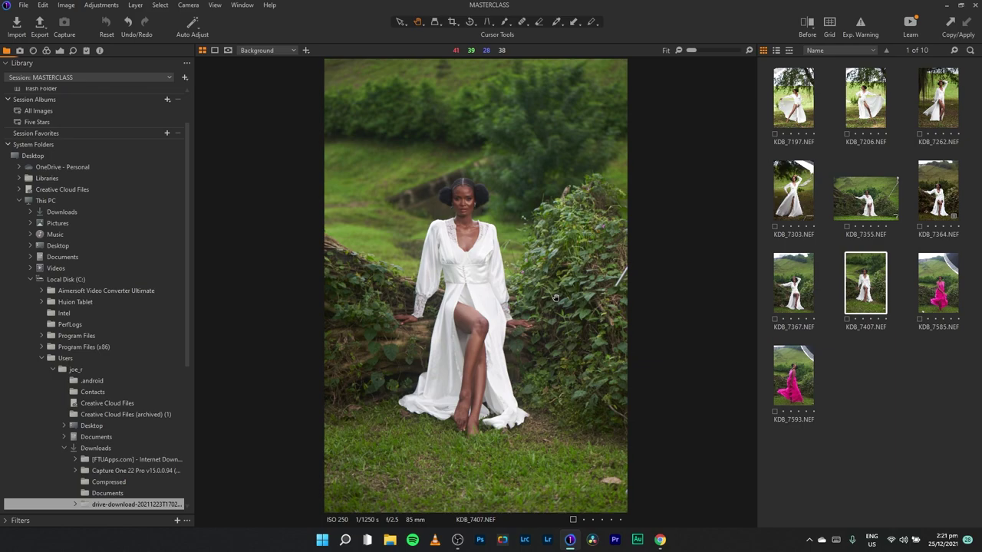
Step: Undo the reset of KDB_7407 to view its earlier edit and reset the adjustments again
left_click(129, 23)
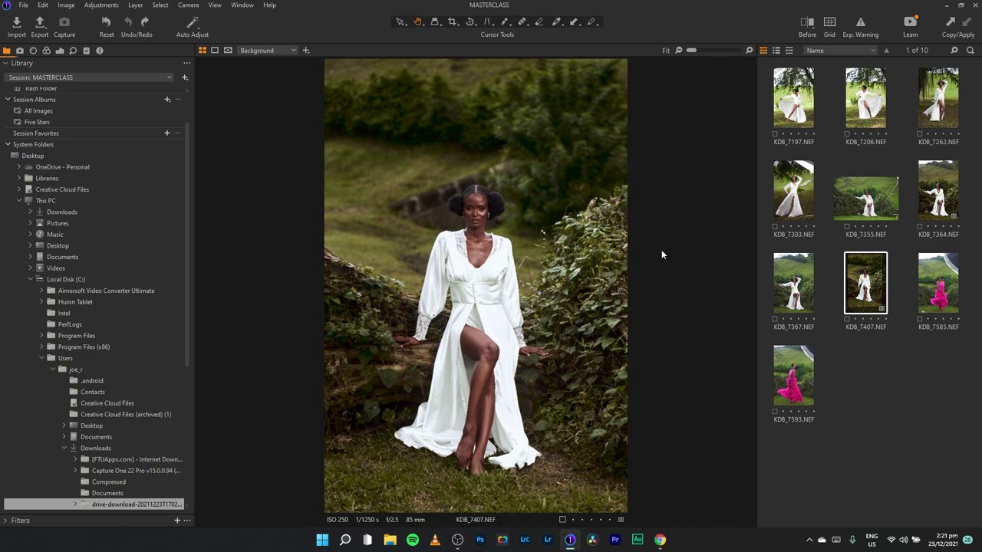
left_click(105, 23)
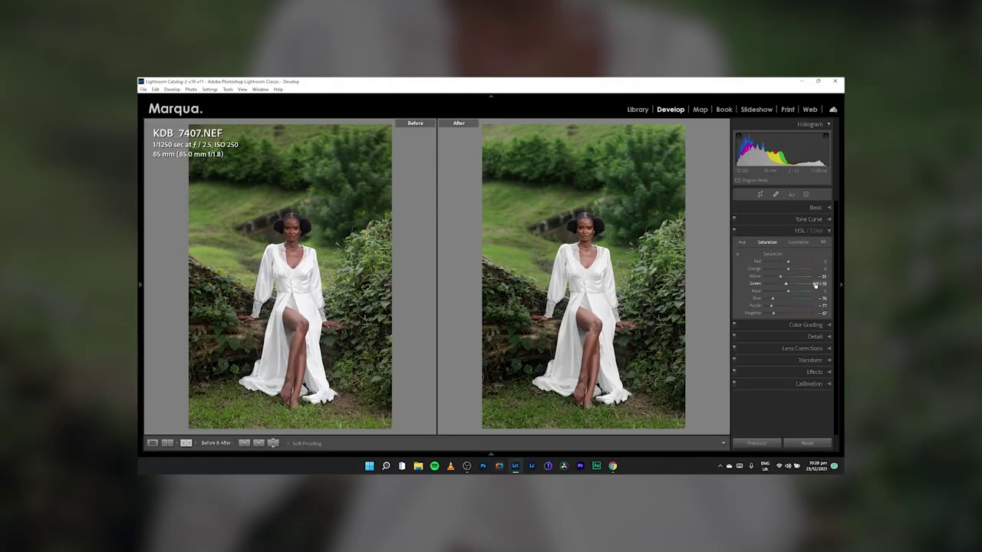
left_click(585, 228)
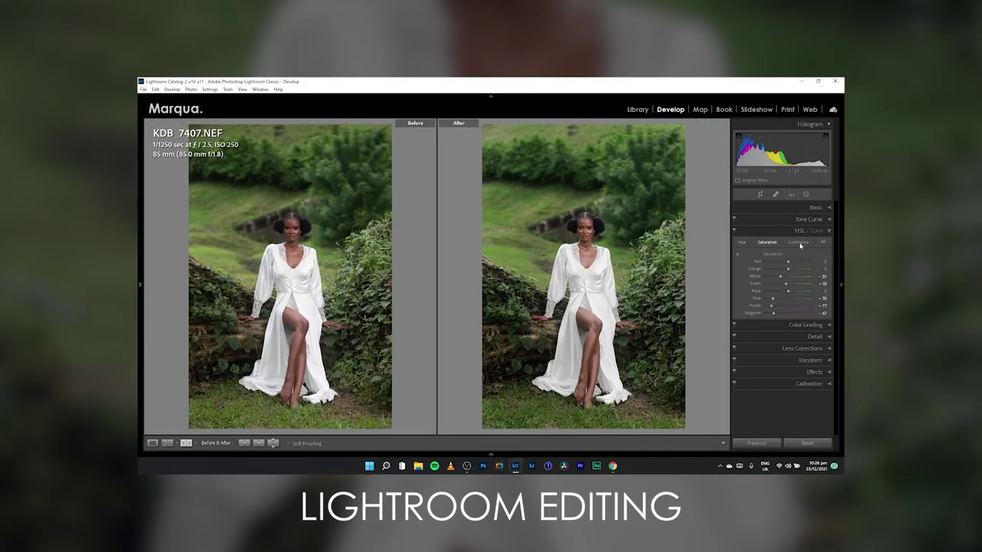
left_click(799, 242)
left_click_drag(797, 271, 780, 271)
left_click(589, 230)
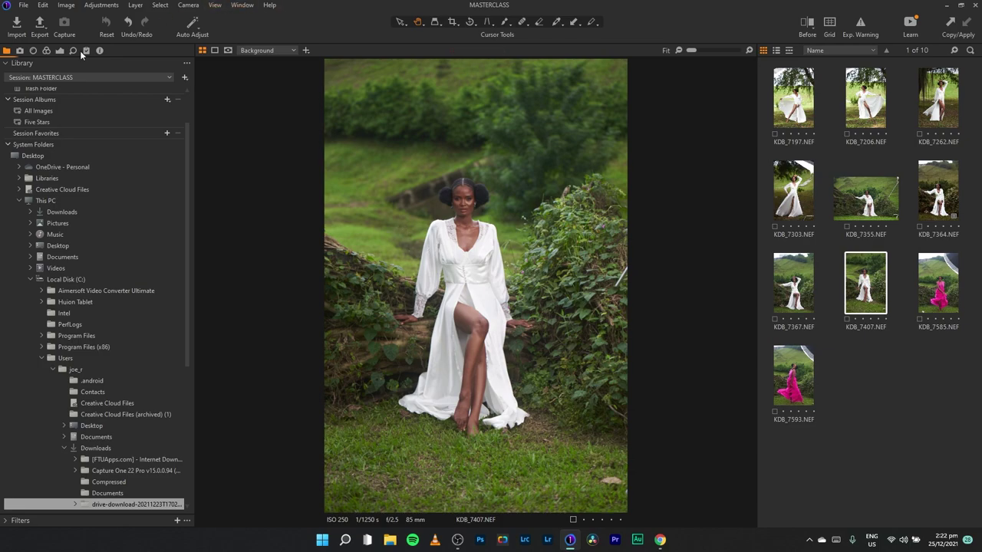
Step: Show the color tools, briefly restore the earlier edit of KDB_7407 for comparison, and reset the photo to its unedited state
left_click(47, 50)
left_click(60, 51)
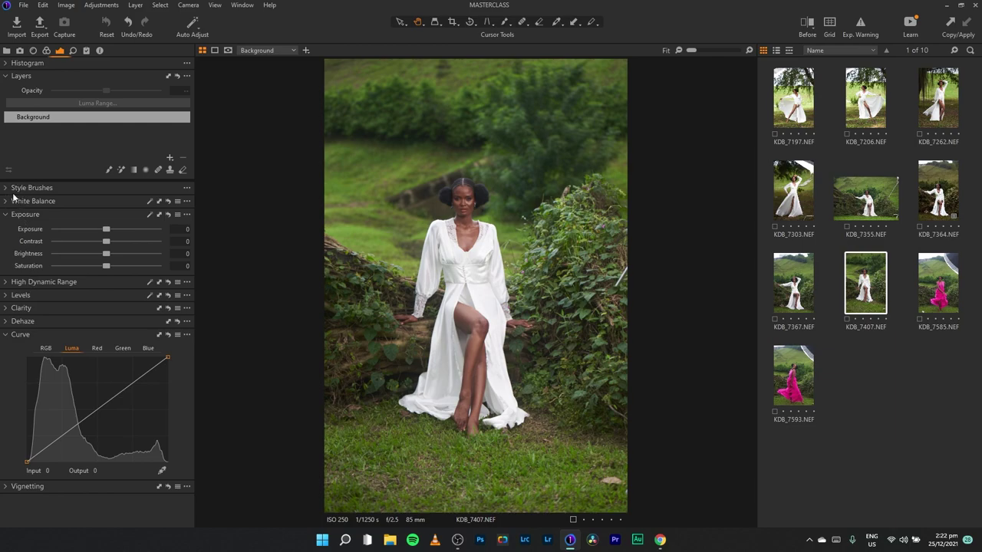
left_click(47, 50)
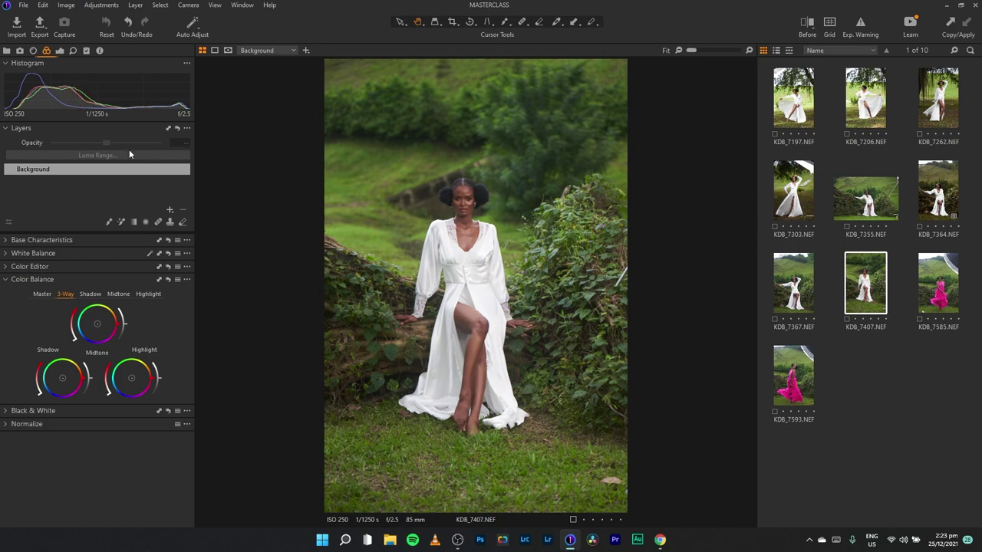
left_click(125, 23)
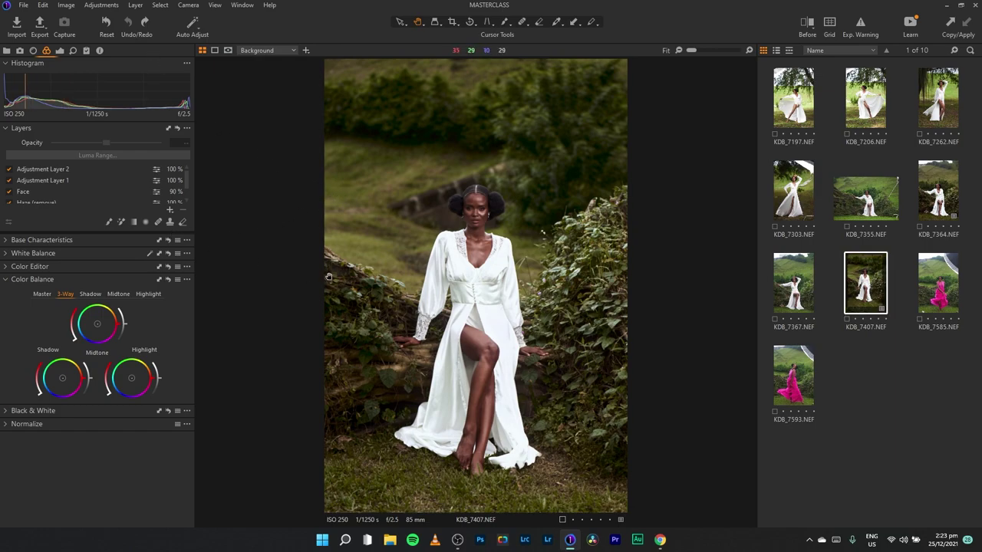
left_click(108, 30)
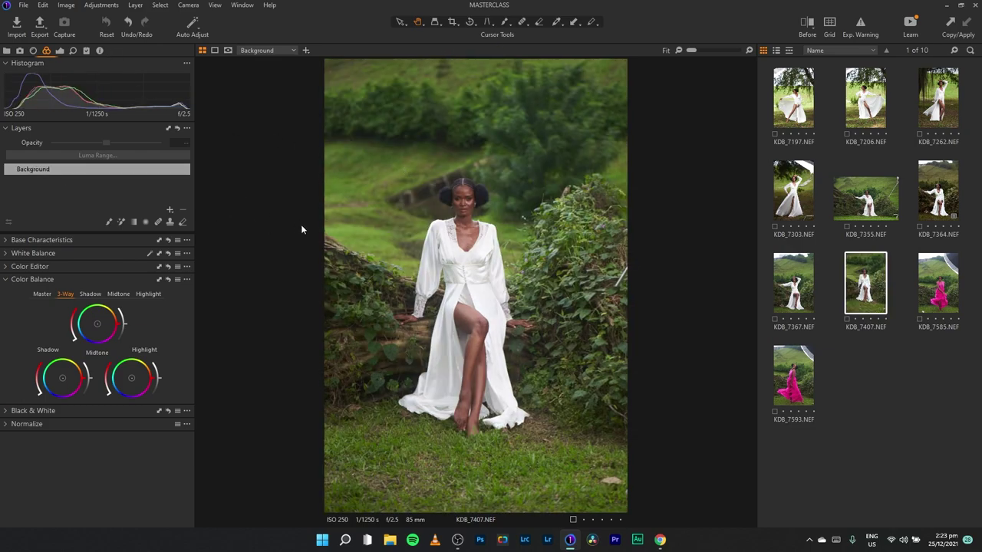
Step: Crop the photo from its lower-right corner to about 12 × 18 in in the original aspect ratio
left_click(452, 22)
left_click_drag(627, 512, 576, 467)
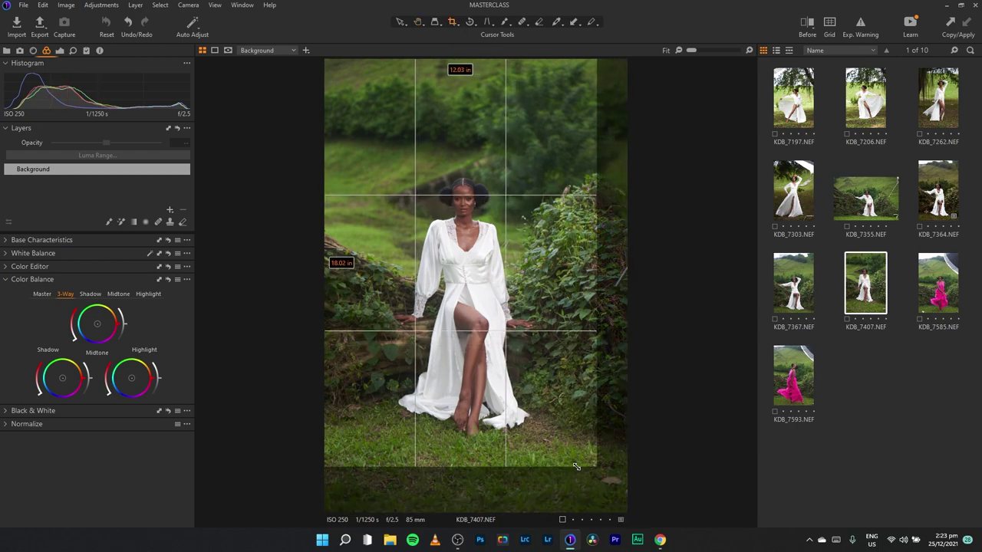
left_click(419, 22)
Step: Rotate the photo slightly clockwise with Rotate Freehand and reposition the crop, about 11.1 × 16.7 in, around the woman
left_click(470, 22)
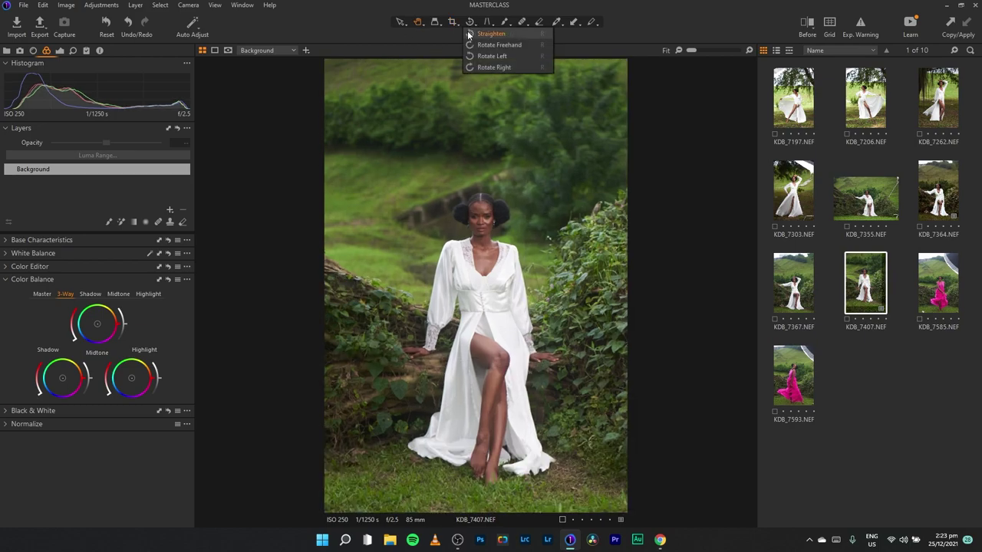
left_click(485, 46)
mouse_move(532, 125)
left_mouse_down()
mouse_move(546, 146)
mouse_move(548, 136)
left_mouse_up()
left_click(452, 22)
left_click_drag(426, 240, 432, 241)
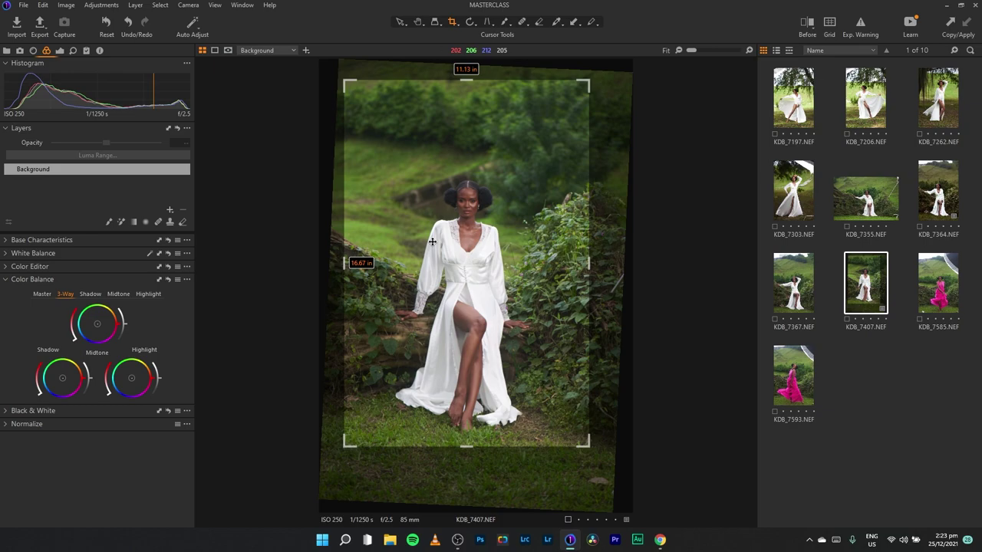
key("h")
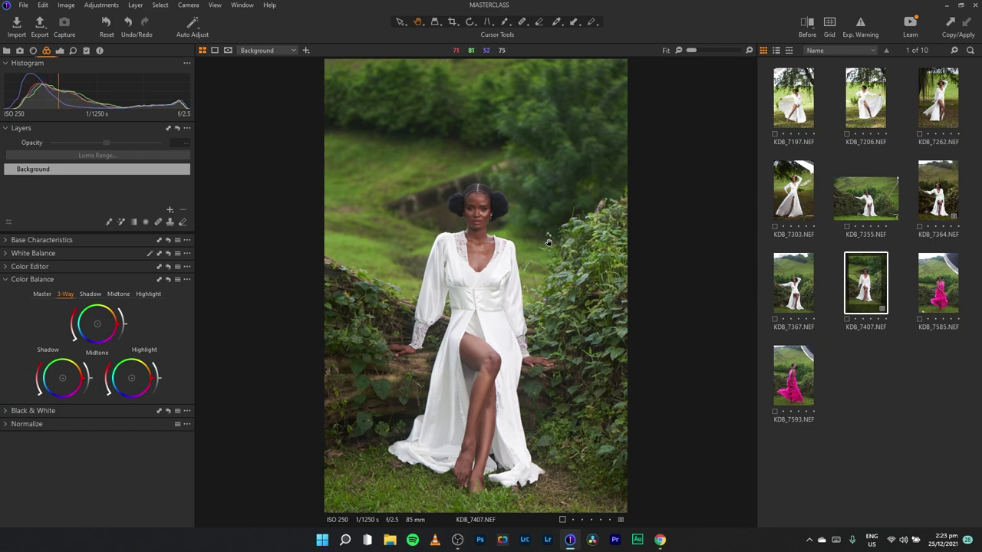
Step: Try a 4x5 aspect ratio crop of about 11.5 × 14.4 in around the woman
left_click(454, 23)
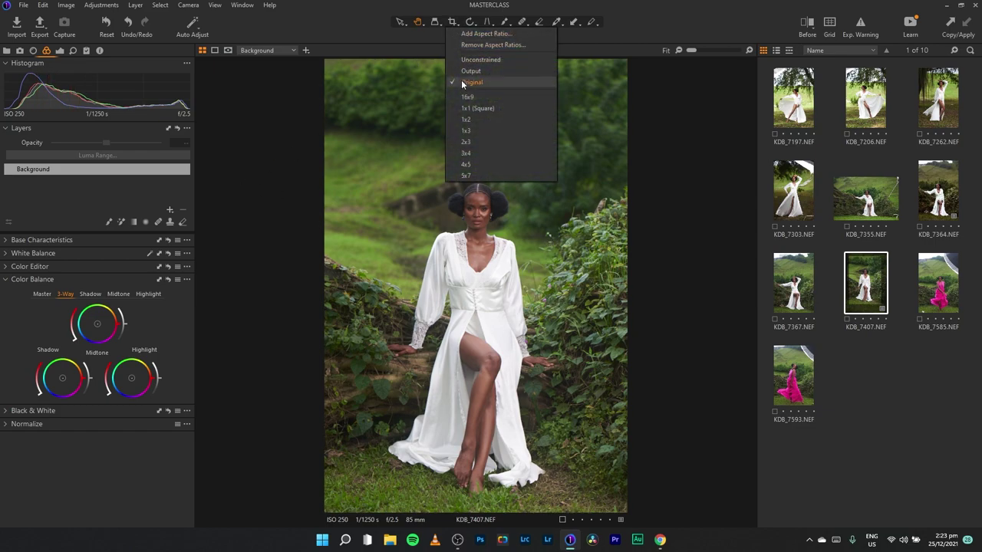
left_click(479, 159)
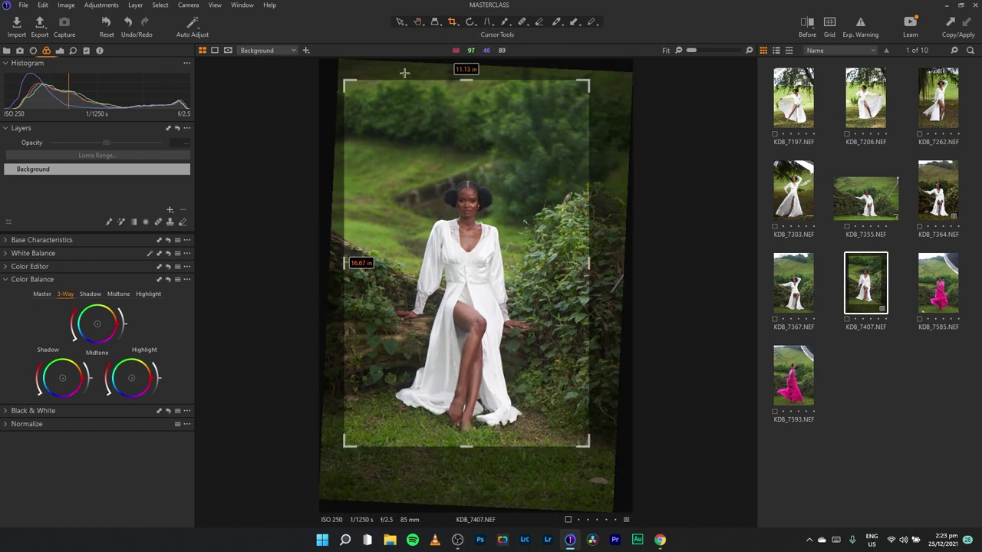
left_click_drag(363, 74, 358, 84)
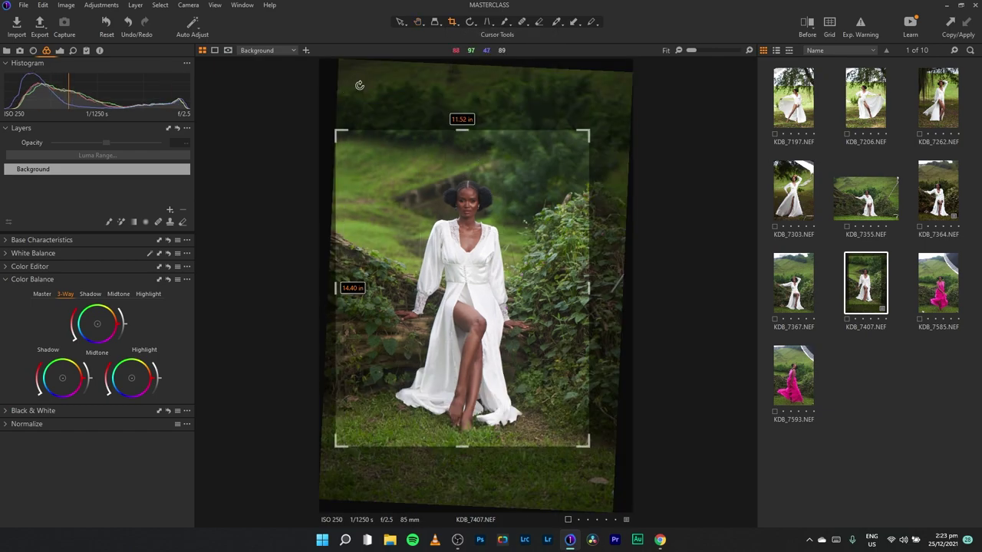
left_click(358, 84)
left_click(418, 22)
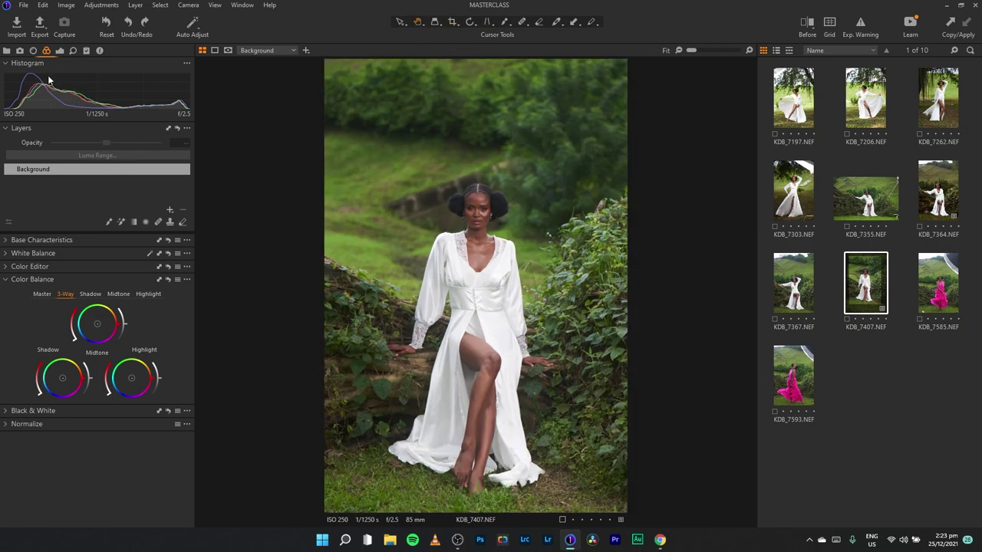
Step: Set the ICC profile in Base Characteristics to Nikon D750 ProStandard, with the Histogram and Layers tools collapsed
left_click(9, 66)
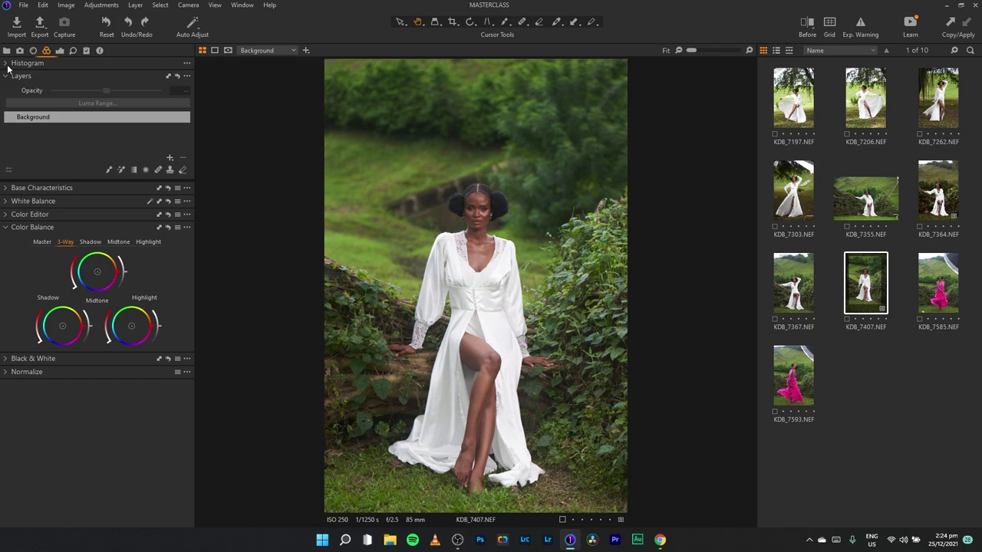
left_click(8, 76)
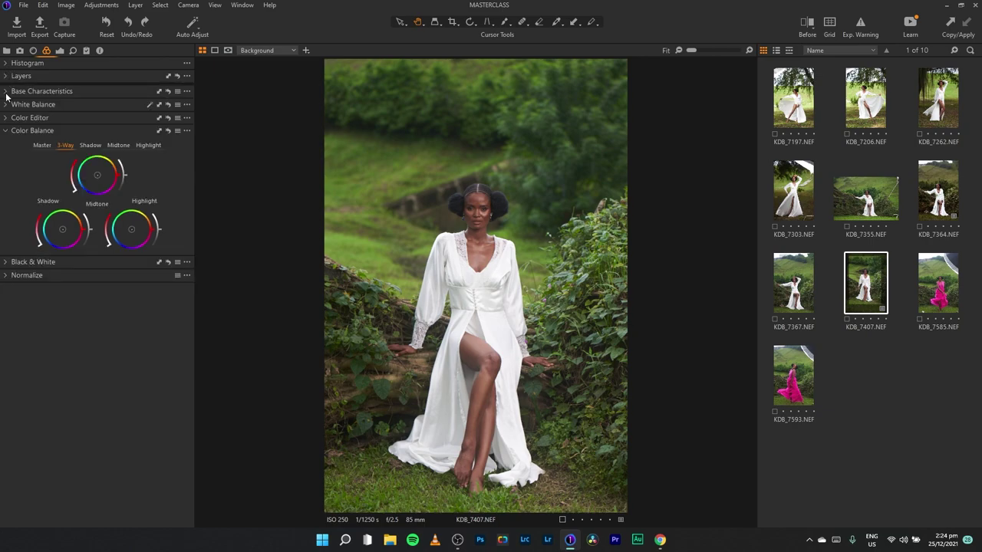
left_click(6, 93)
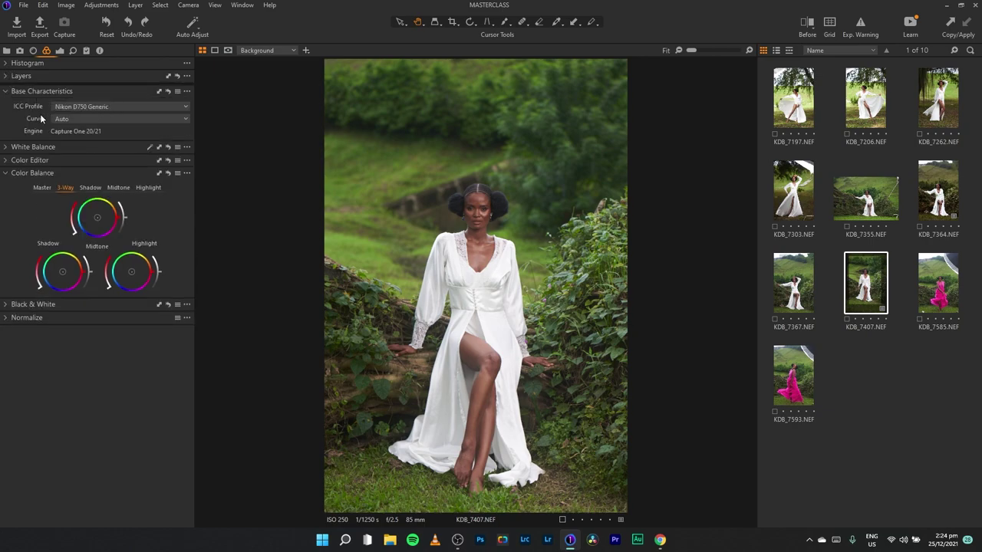
left_click(84, 108)
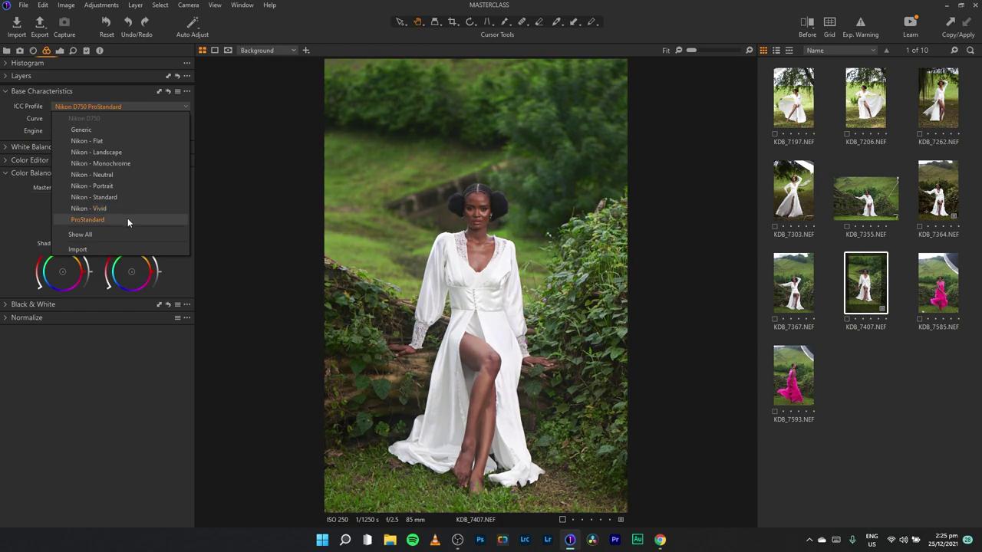
left_click(127, 220)
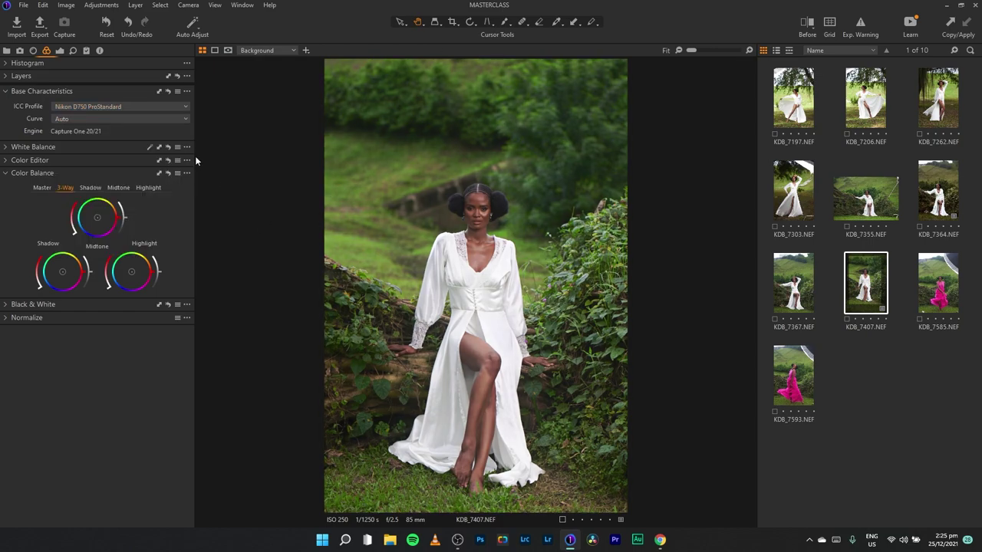
Step: Show the exposure tools with the Curve collapsed and the Levels histogram expanded
left_click(60, 50)
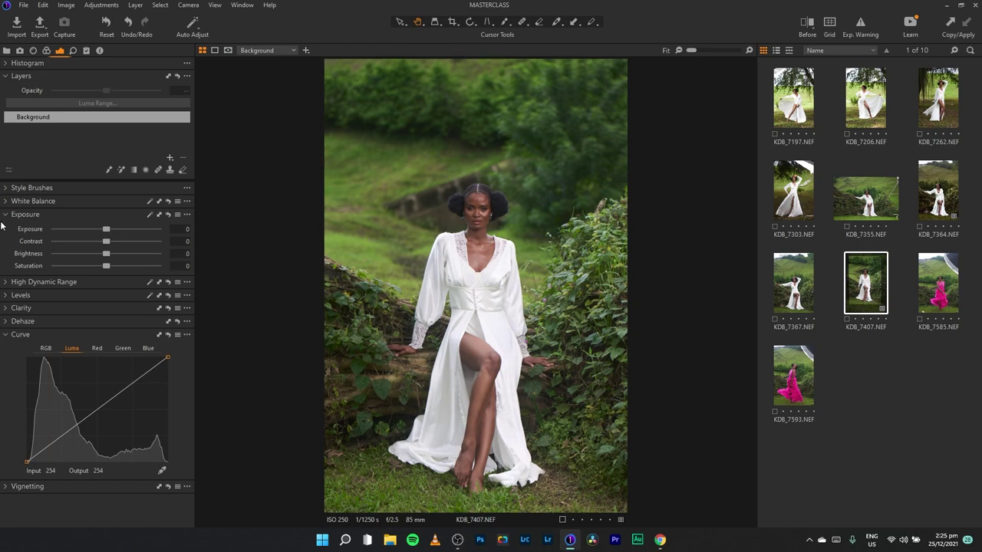
left_click(7, 336)
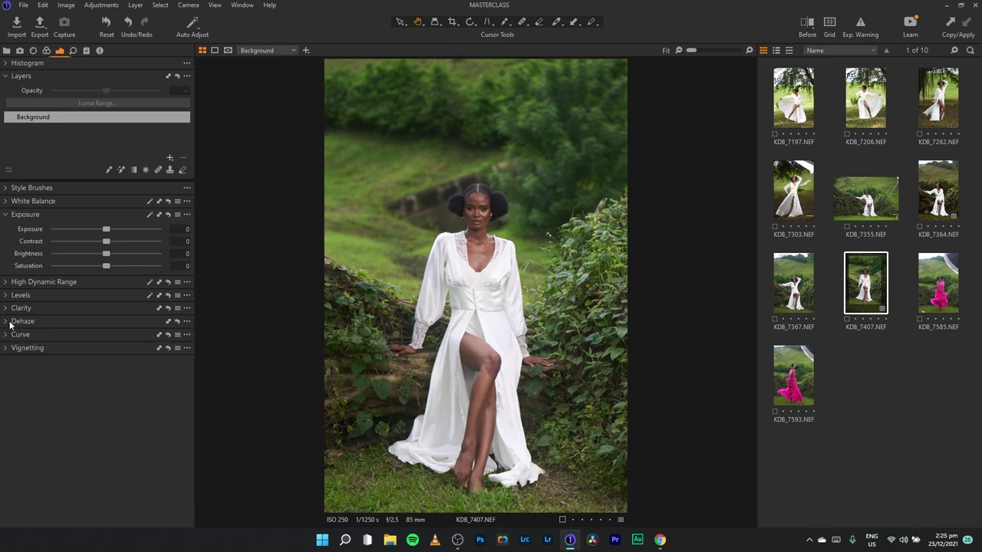
left_click(6, 296)
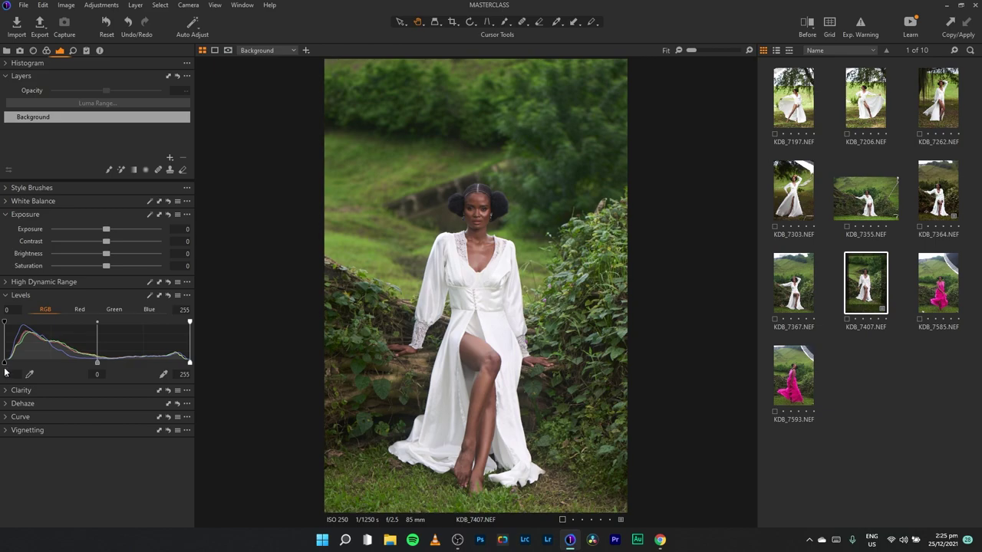
left_click_drag(5, 363, 2, 364)
Step: Try Dehaze amounts of 44 and 40 on the background layer and reset the amount to 0
left_click(7, 404)
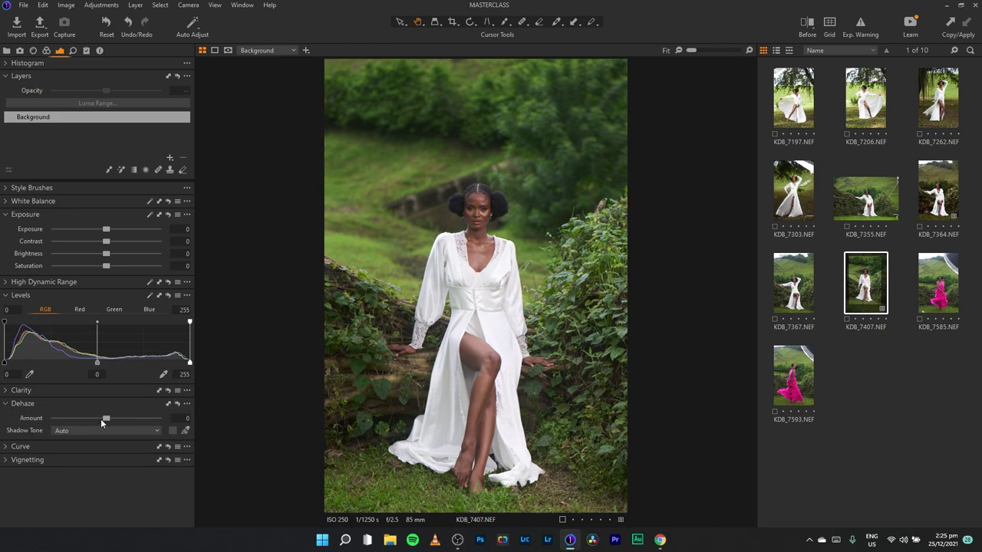
left_click_drag(106, 415, 129, 417)
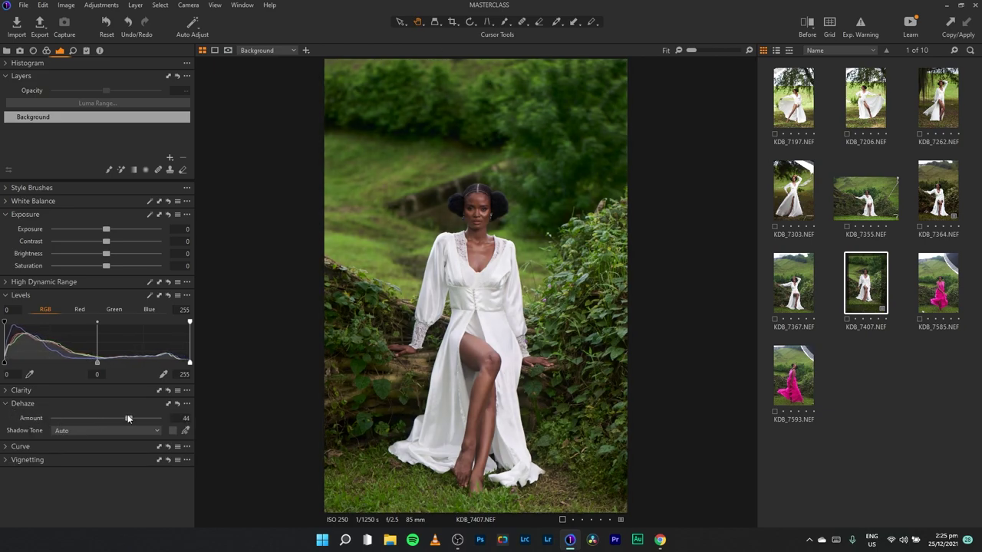
left_click_drag(128, 416, 126, 415)
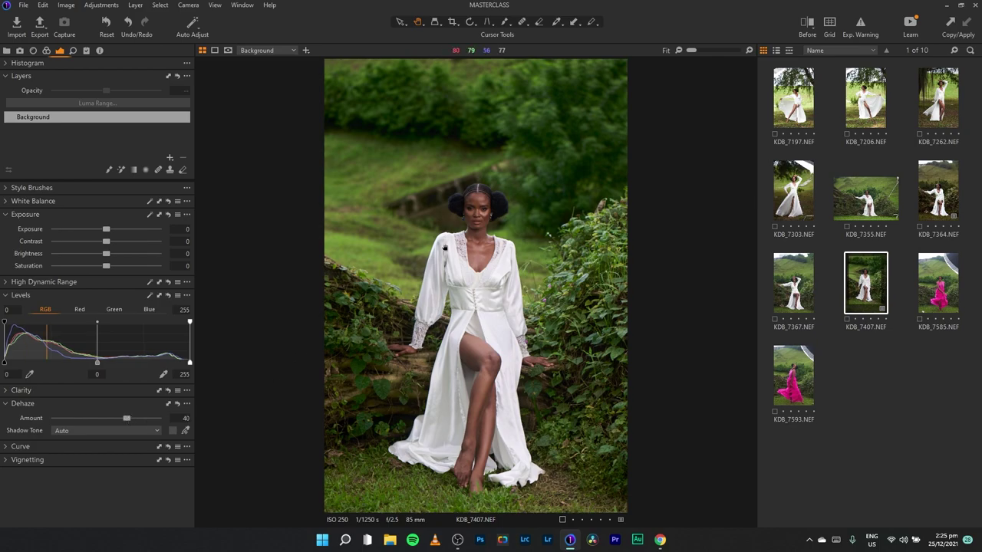
left_click_drag(482, 221, 469, 310)
double_click(126, 418)
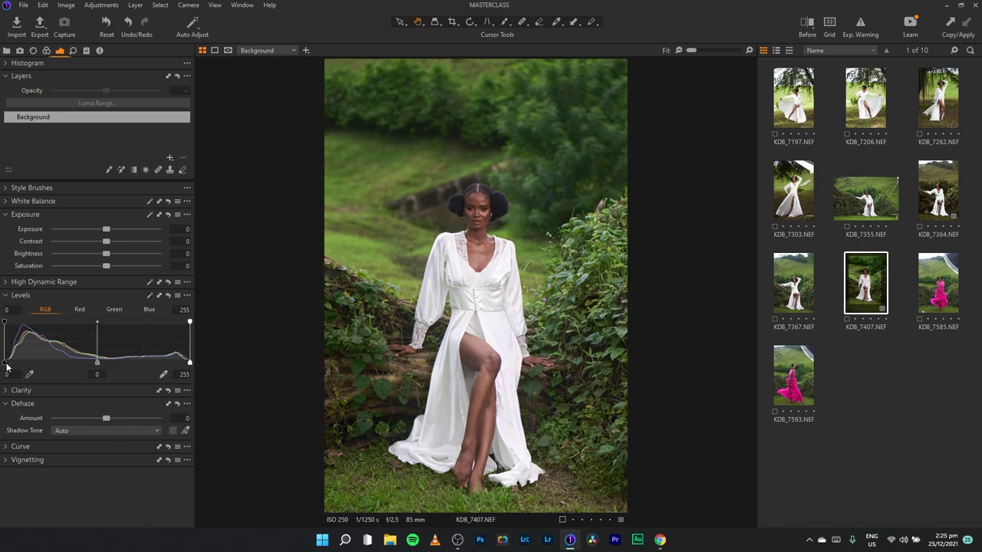
Step: Set the RGB Levels black point to 8 and white point to 232, and check for clipped areas with the exposure warning
left_click_drag(6, 363, 11, 364)
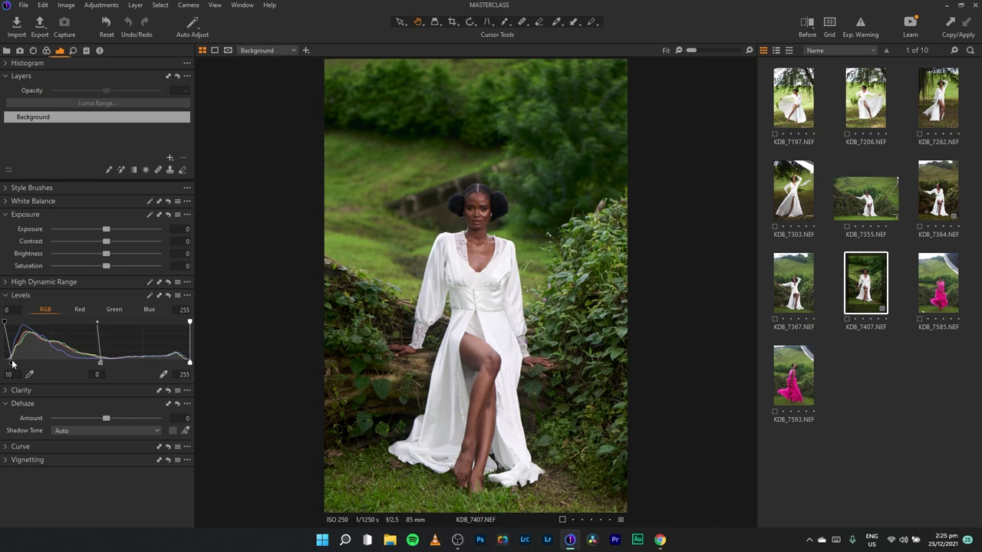
left_click_drag(13, 364, 11, 364)
left_click_drag(190, 363, 183, 371)
left_click(7, 283)
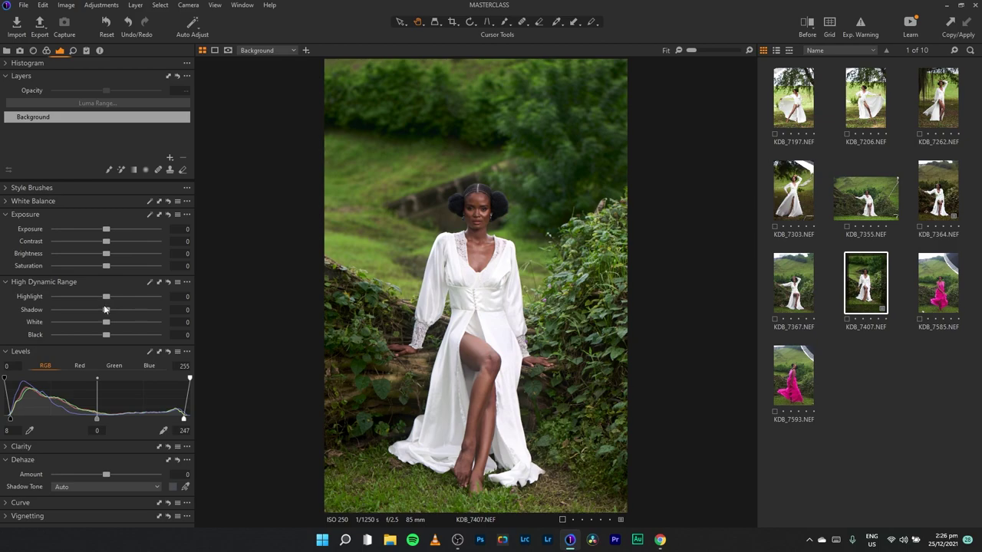
left_click_drag(184, 419, 174, 418)
left_click(861, 24)
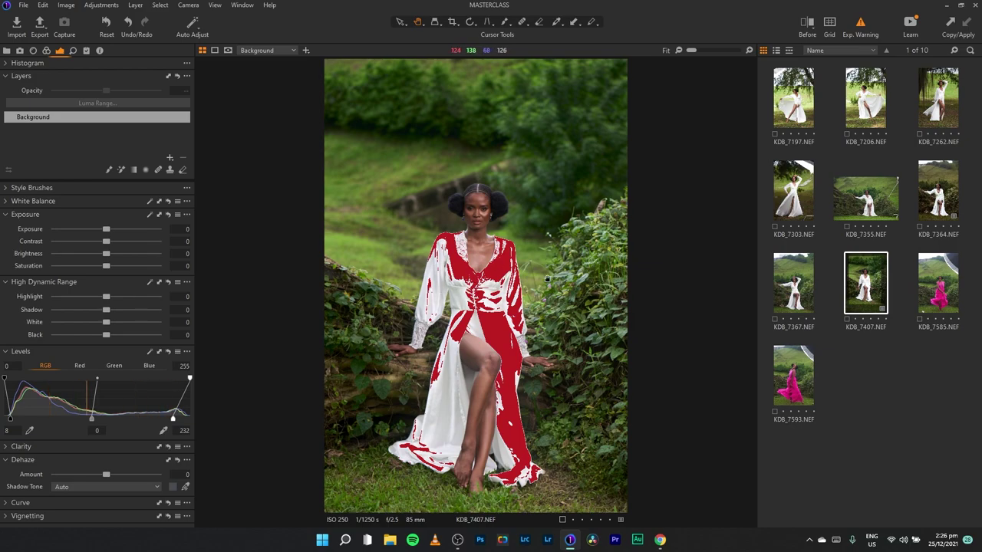
left_click(862, 25)
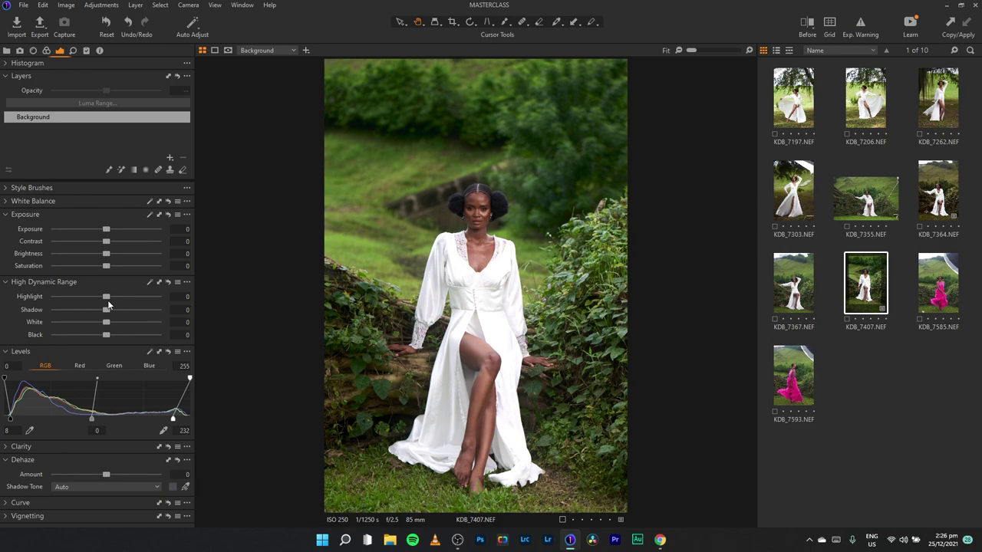
Step: Lower the High Dynamic Range Highlight to -40 and turn on the exposure warning to check the dress for clipping
left_click_drag(107, 297, 59, 303)
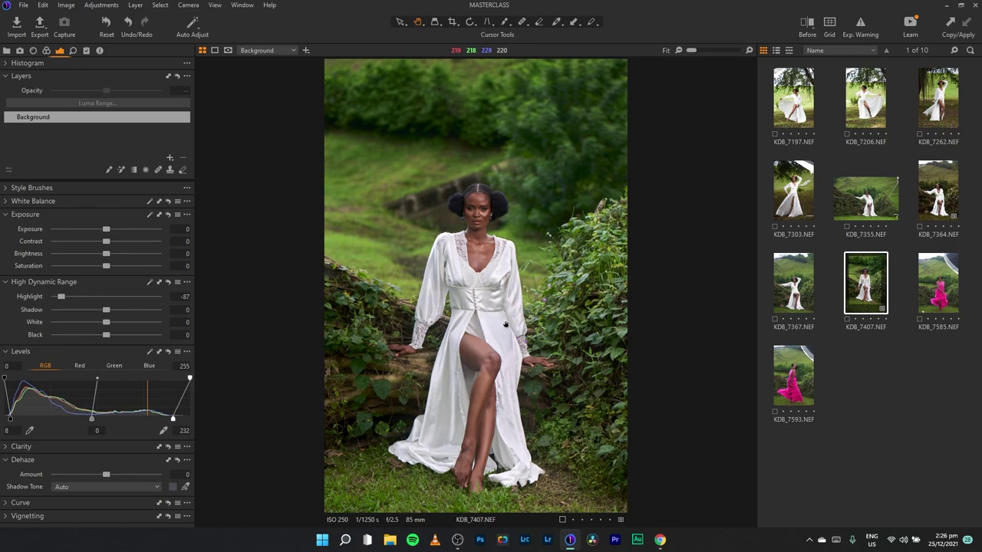
left_click_drag(60, 298, 86, 297)
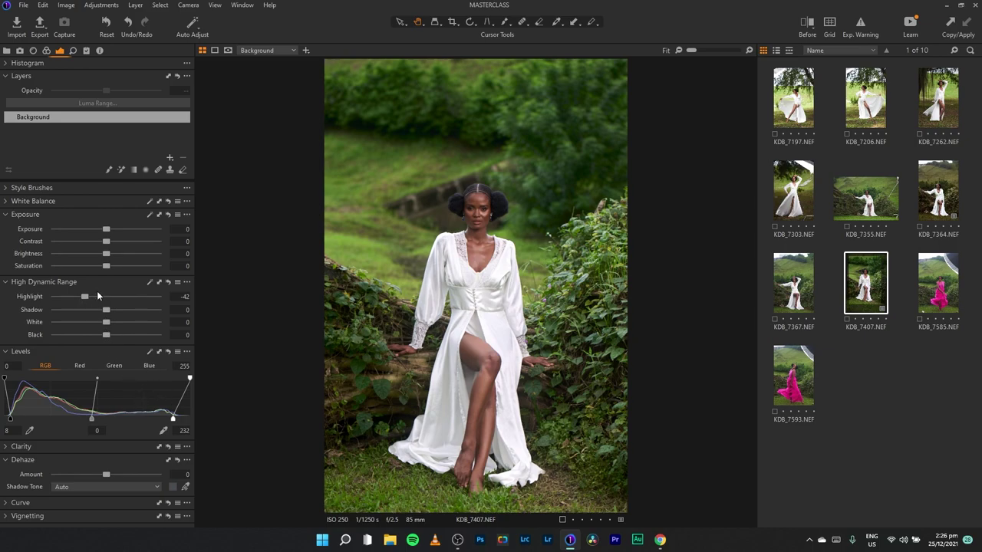
left_click_drag(86, 295, 85, 296)
left_click(860, 24)
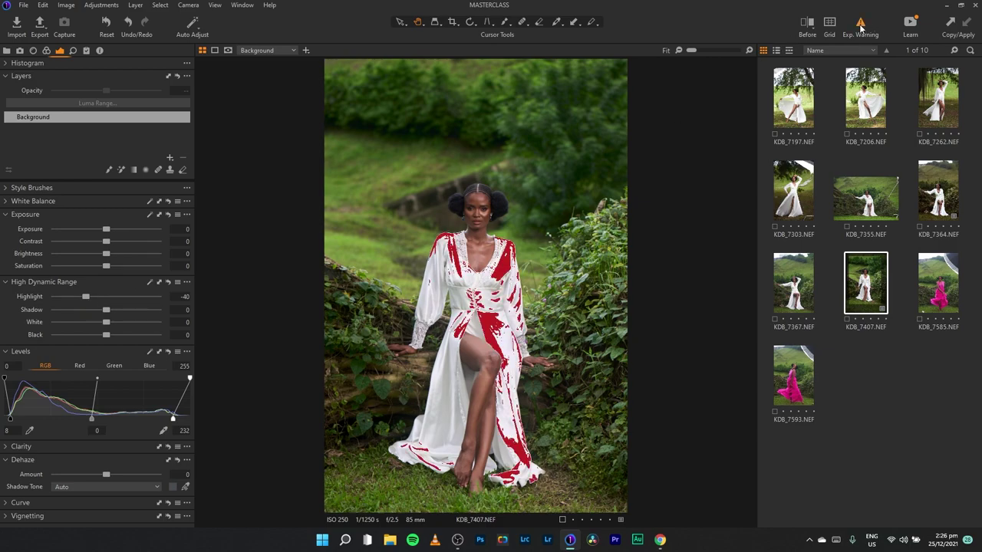
Step: Turn off the exposure warning, reset High Dynamic Range, and set Highlight to -31 and Shadow to 10
left_click(860, 24)
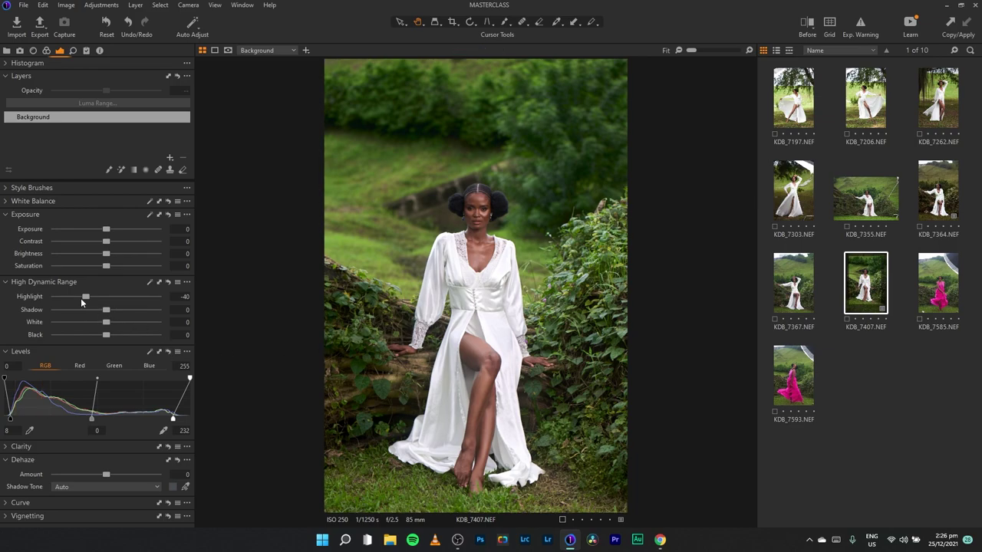
left_click(170, 284)
left_click_drag(106, 296, 91, 297)
left_click_drag(106, 310, 114, 312)
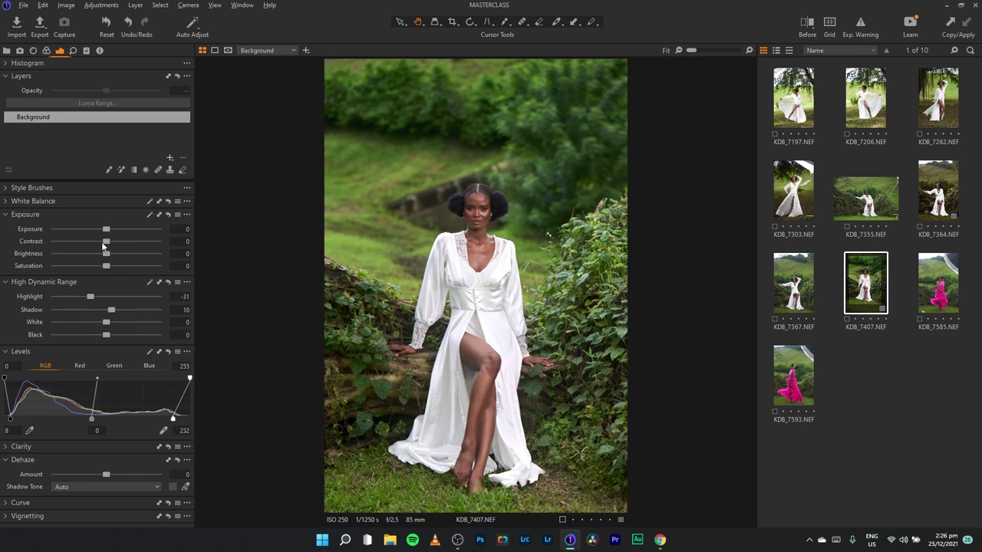
Step: Set Contrast to 7, Exposure to 0.12, Brightness to -5 and Saturation to -2 on the background layer
left_click_drag(106, 241, 112, 243)
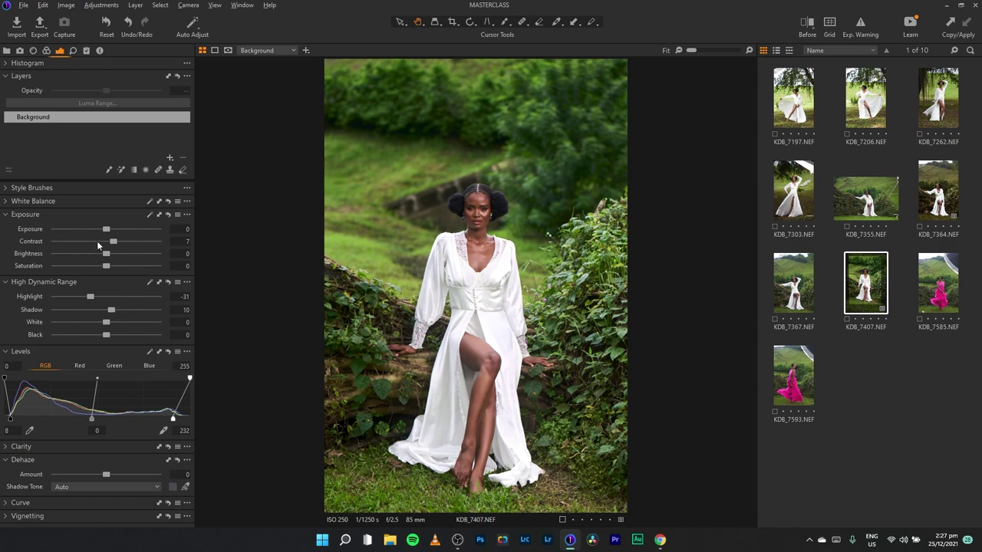
left_click_drag(108, 230, 109, 232)
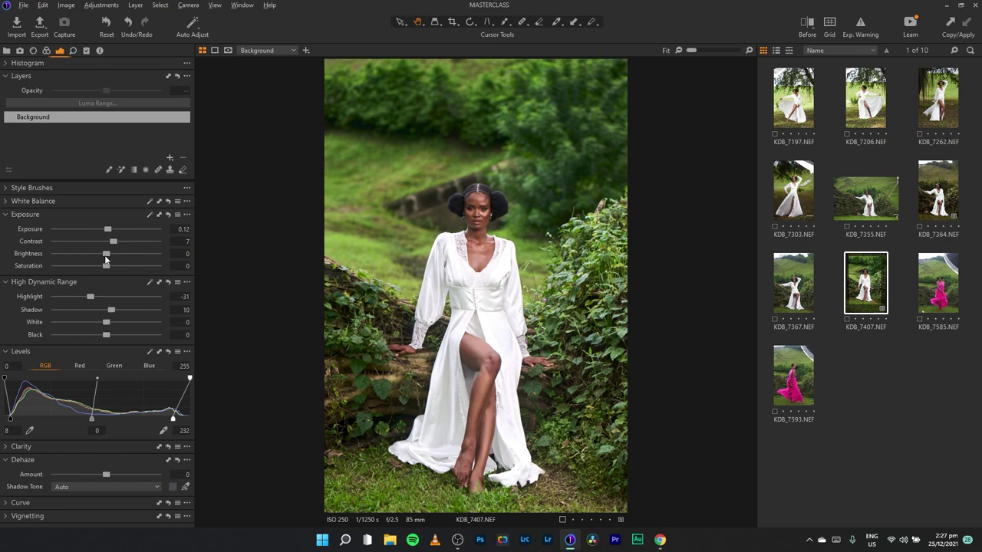
left_click_drag(105, 258, 99, 261)
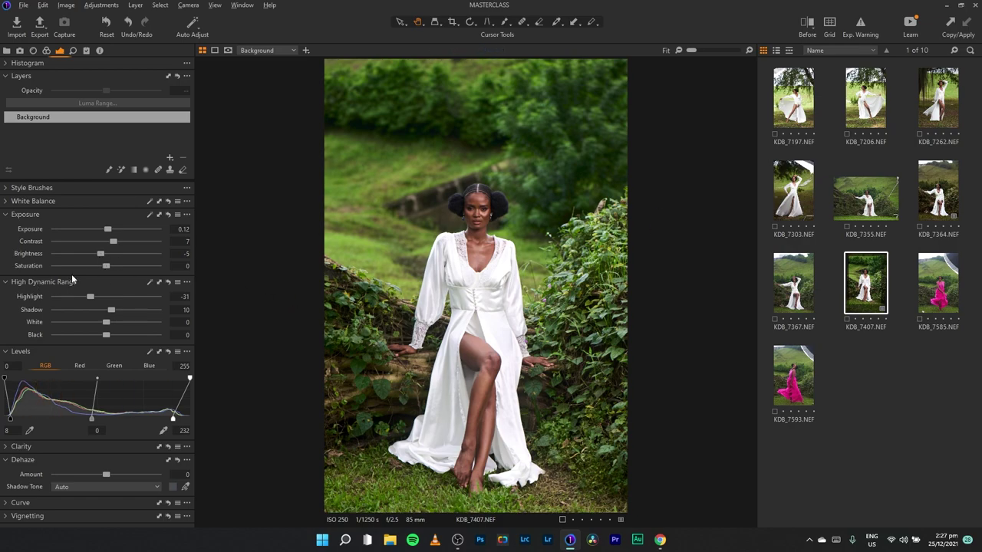
left_click_drag(107, 266, 106, 268)
Step: Collapse the Layers, Exposure, Levels and Dehaze tools, leaving High Dynamic Range expanded
left_click(6, 76)
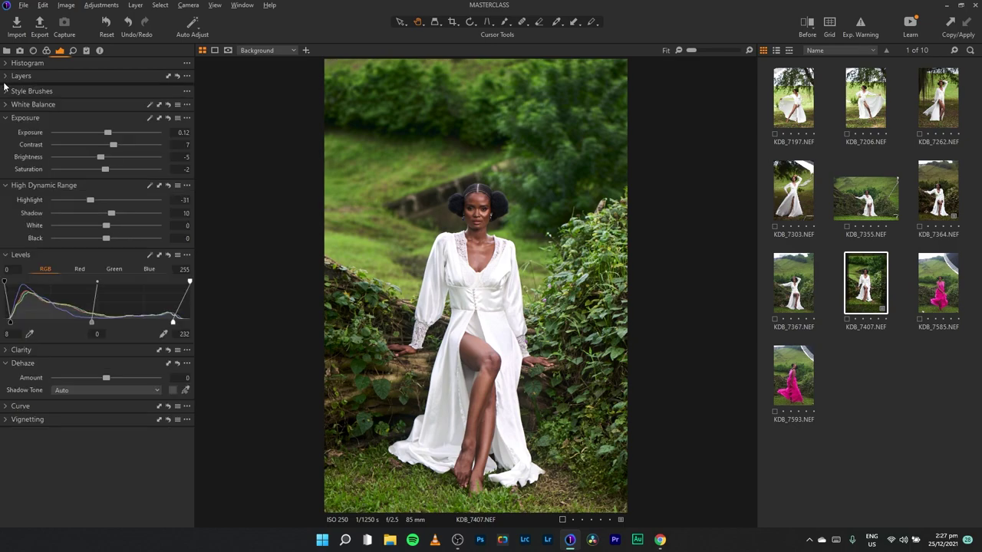
left_click(6, 119)
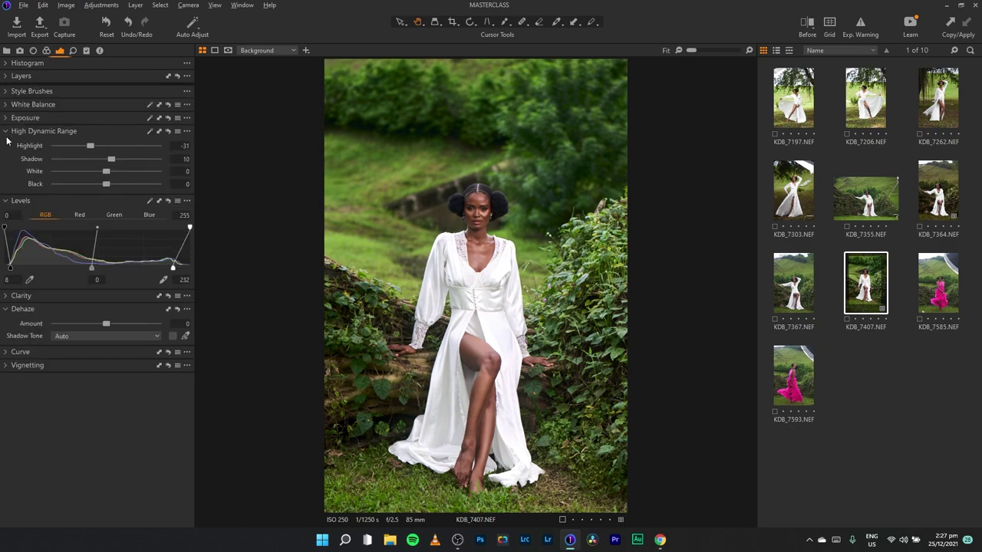
left_click(6, 202)
left_click(6, 228)
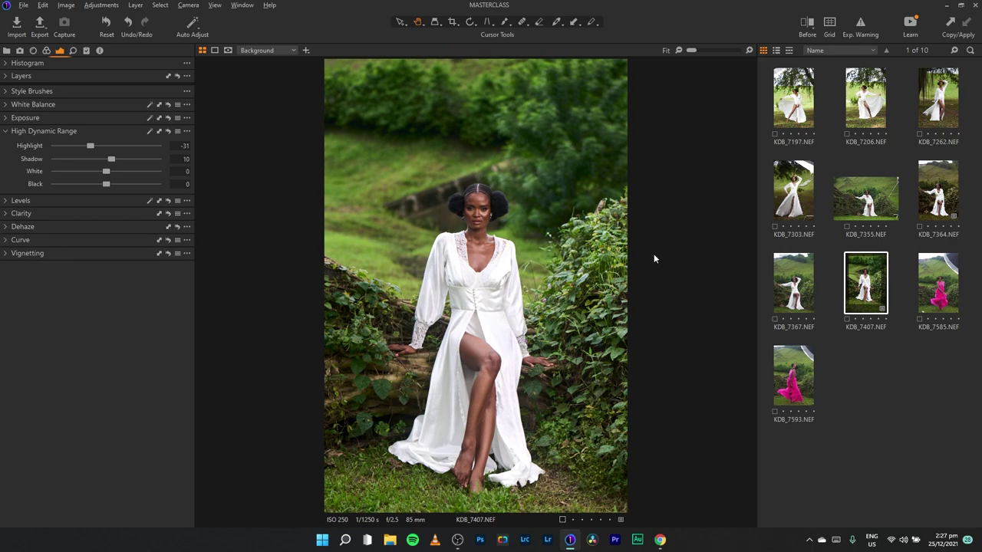
Step: Set the Sharpening amount to 0 while viewing the model's face at 100%
left_click(507, 200)
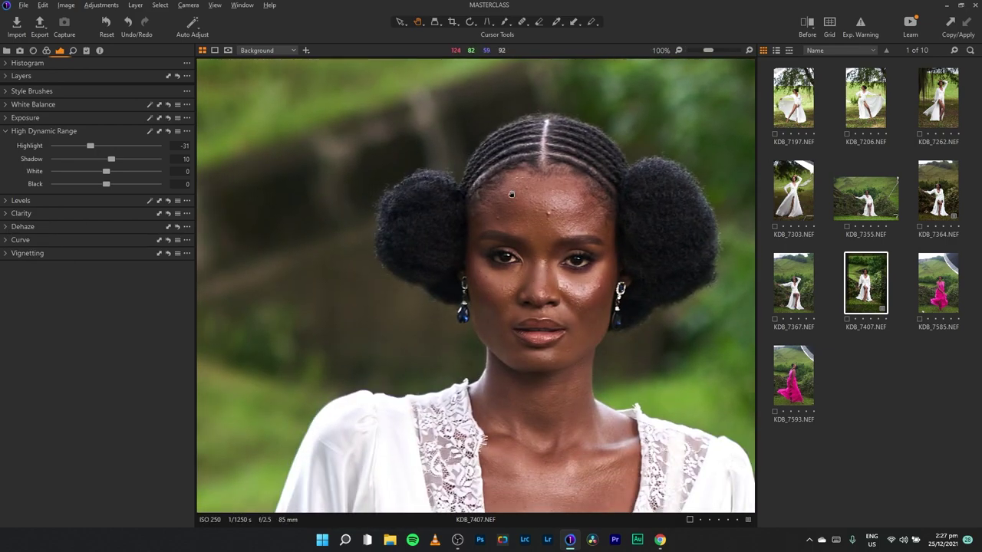
left_click(72, 50)
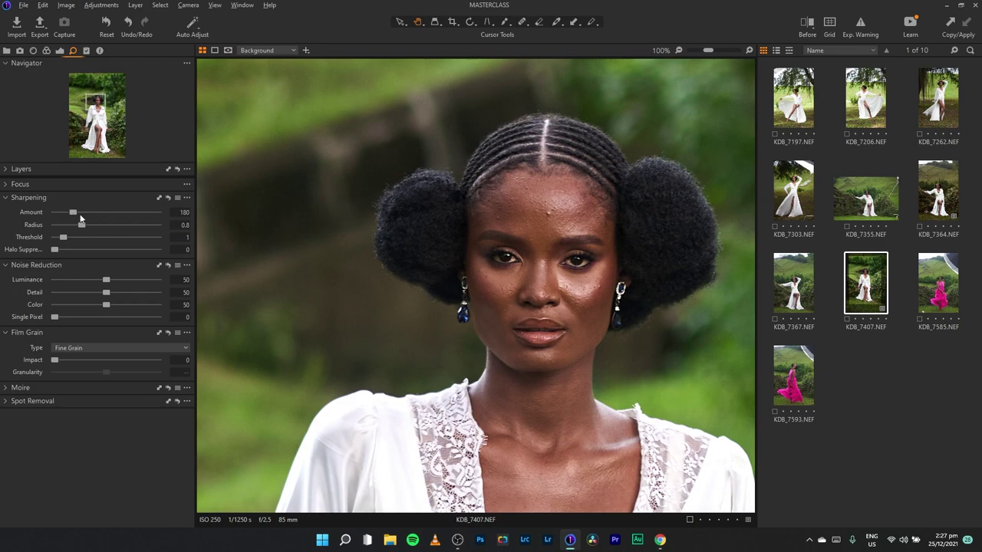
left_click_drag(73, 212, 48, 212)
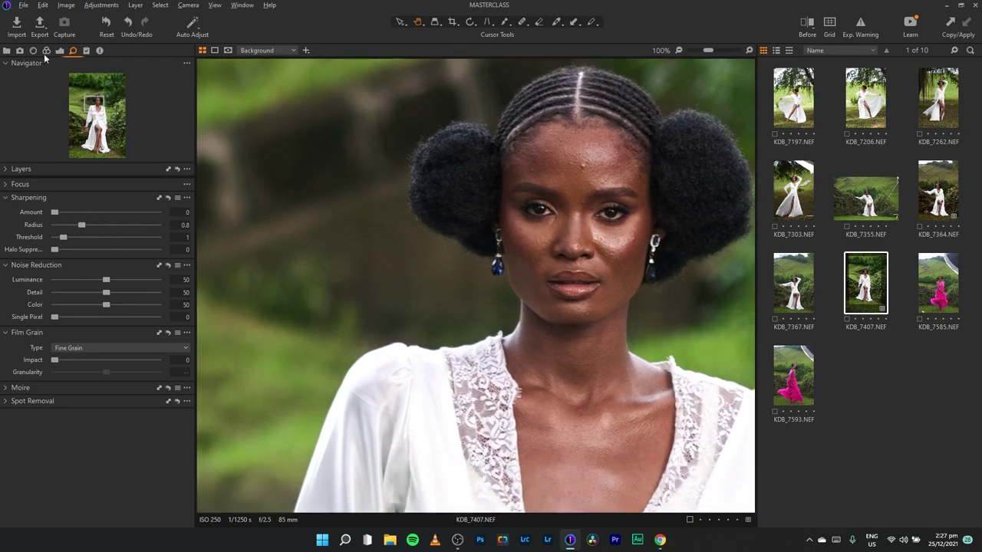
Step: Set Clarity to -12 with the Natural method and compare the fitted image with its unedited version
left_click(46, 51)
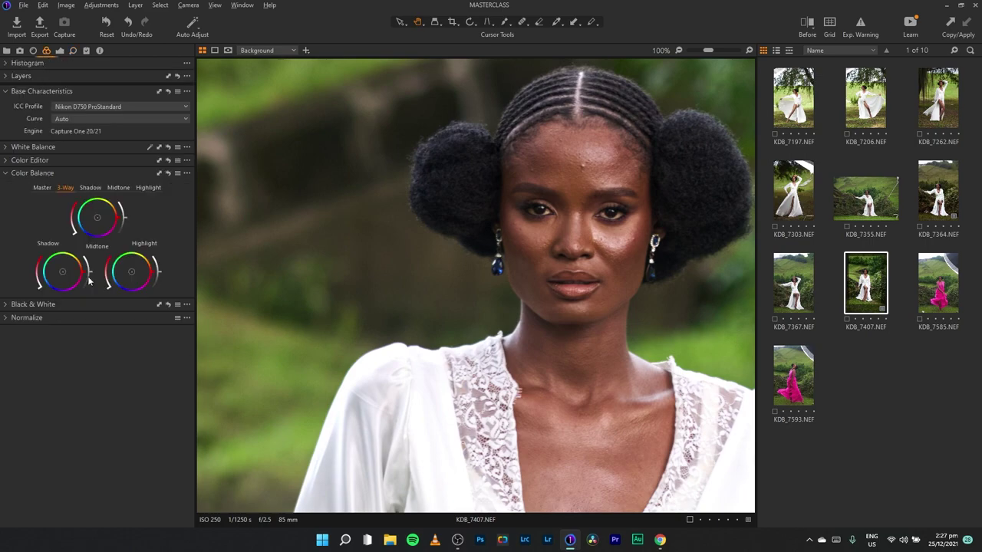
left_click(59, 50)
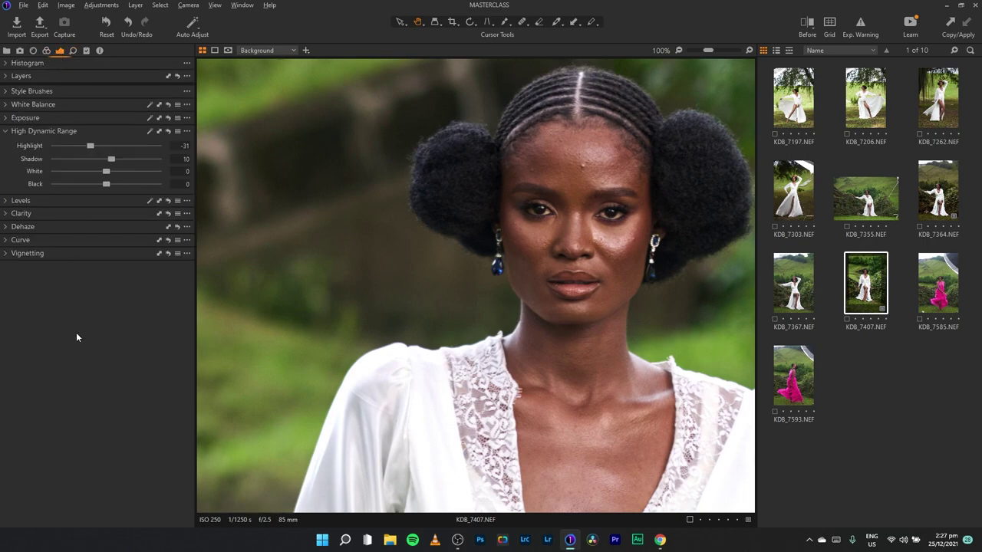
left_click(9, 215)
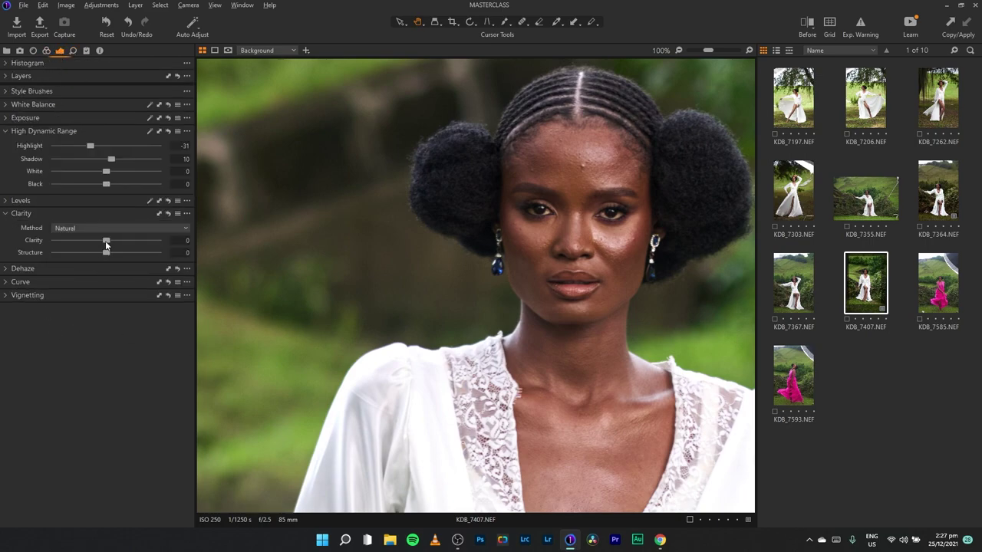
left_click_drag(105, 244, 100, 244)
key("ctrl+0")
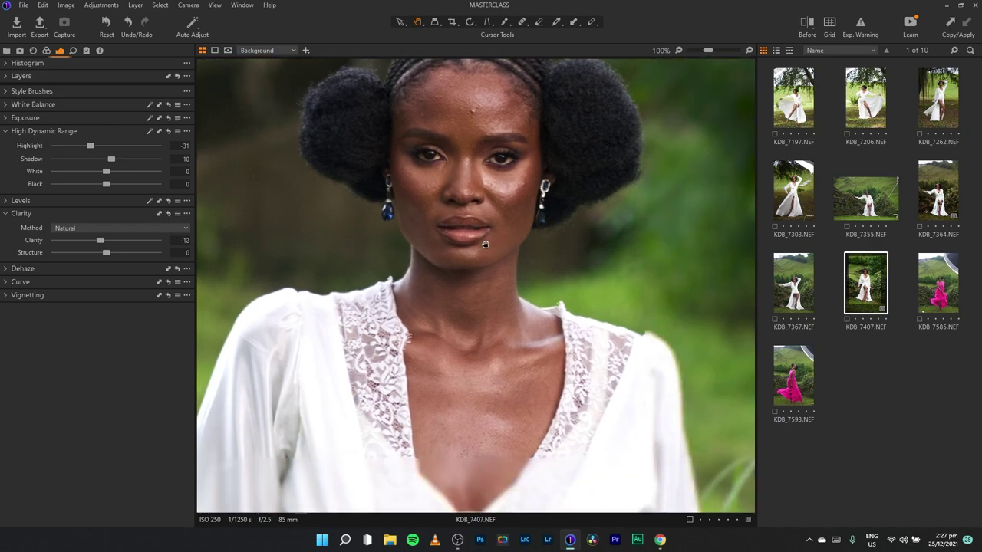
left_click_drag(807, 23, 808, 23)
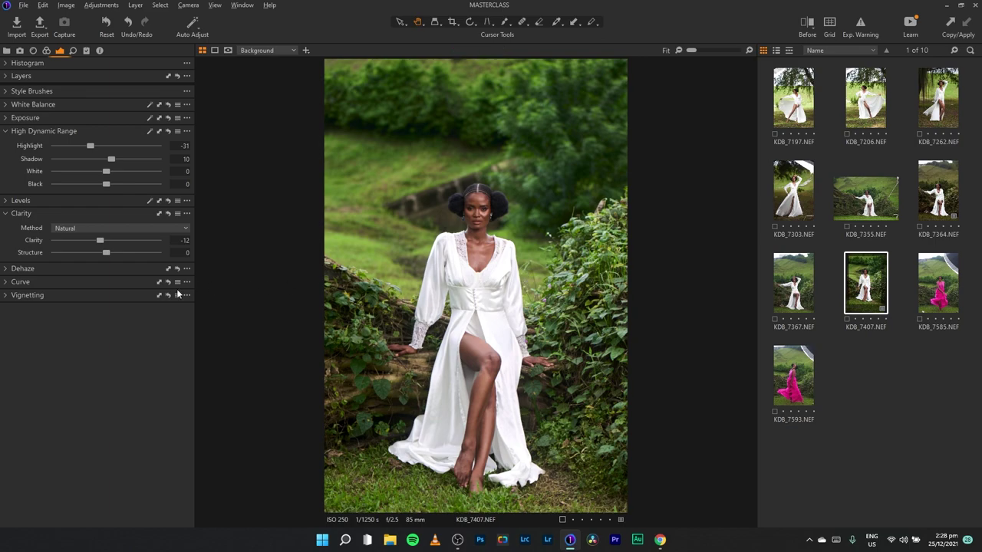
Step: Expand the Curve tool and look through its RGB, Red, Green, Blue and Luma channels
left_click(8, 282)
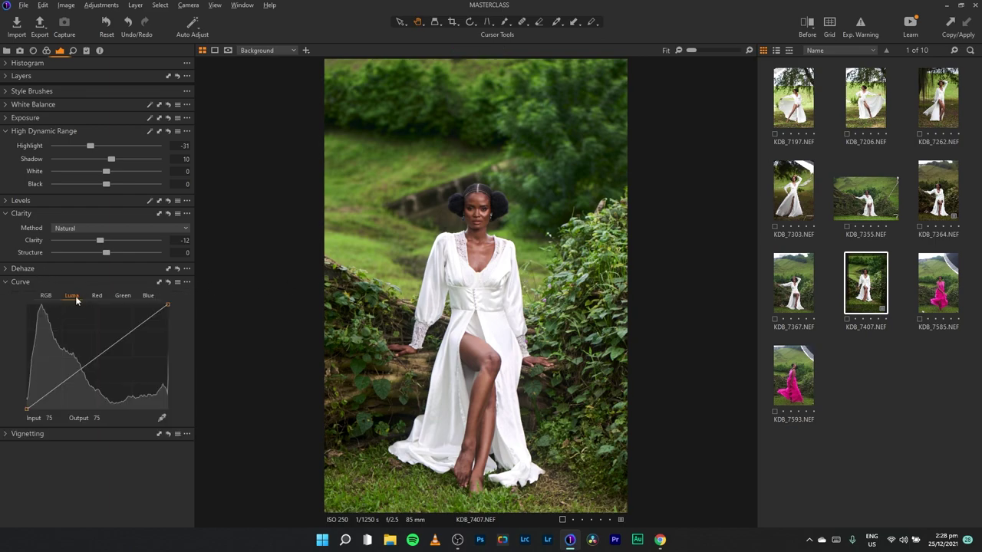
left_click(48, 295)
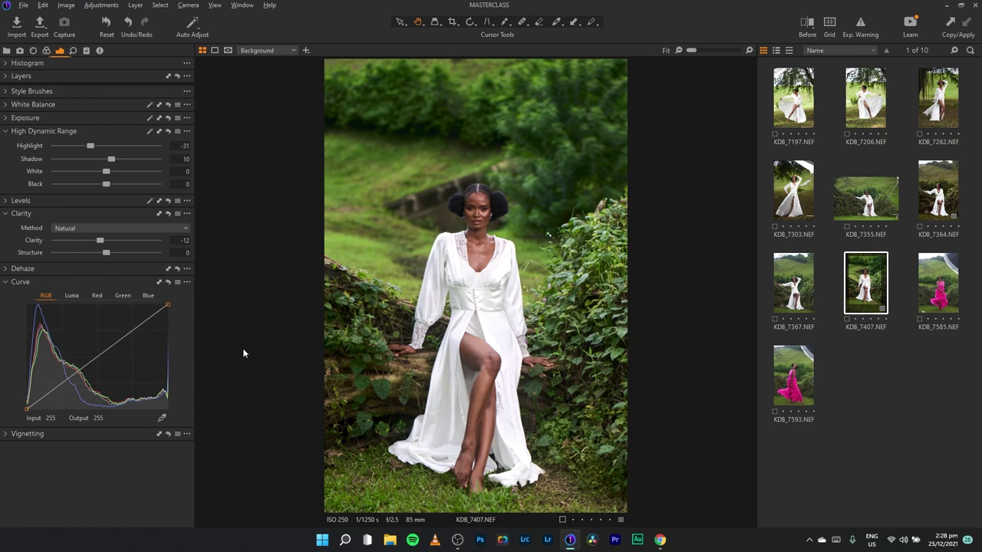
left_click(96, 295)
left_click(122, 295)
left_click(148, 296)
left_click(71, 297)
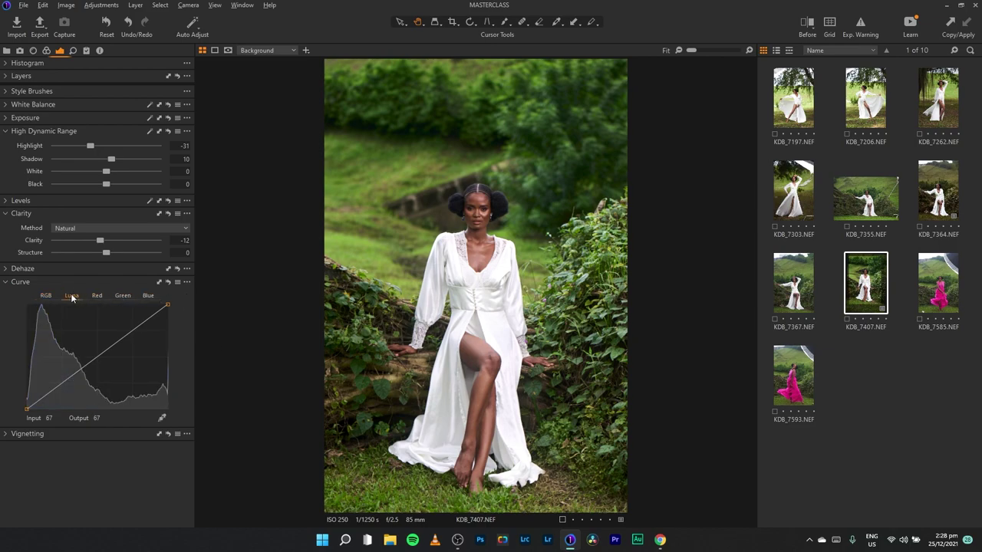
Step: Try a Luma curve with a raised midtone point and a shadow point at about input 63, and reset the curve
left_click(94, 355)
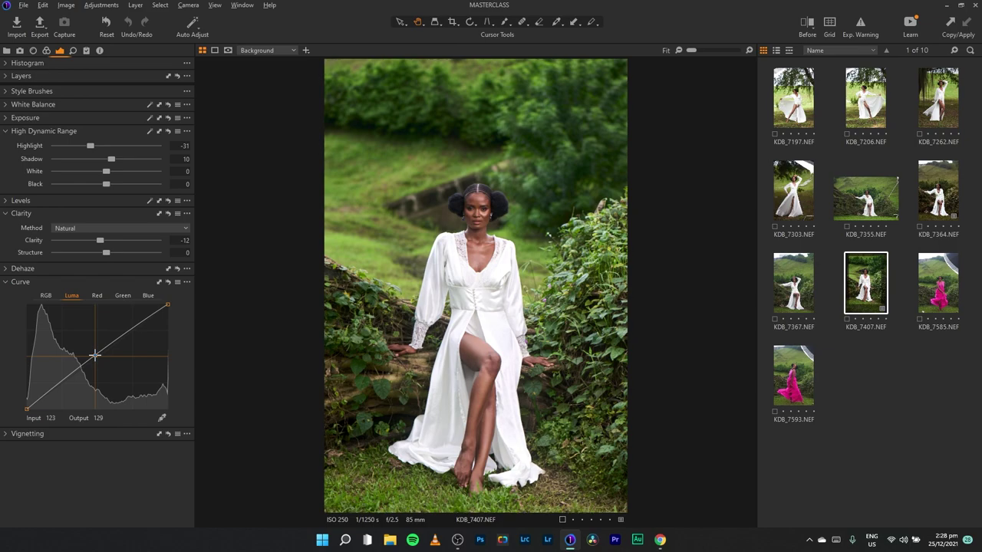
left_click(60, 383)
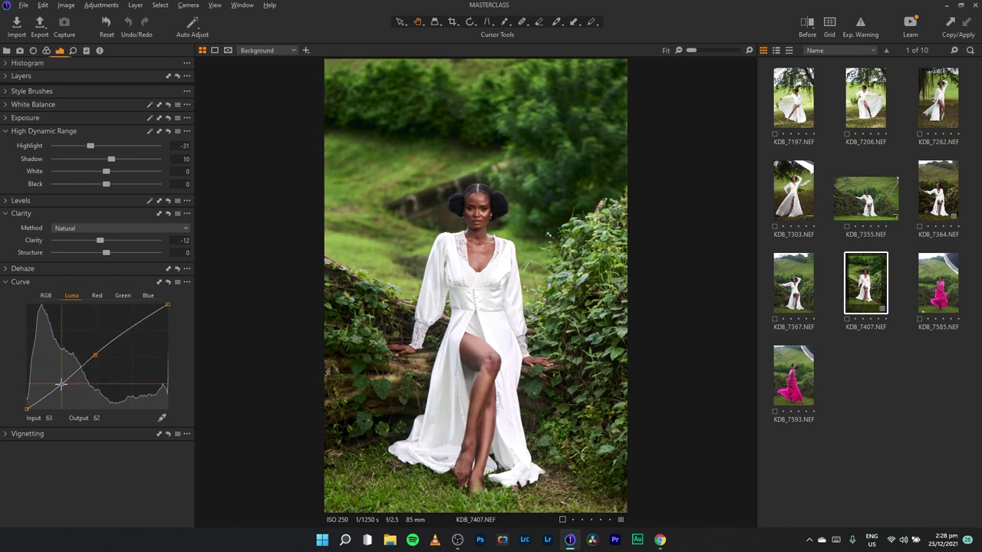
left_click_drag(61, 383, 60, 383)
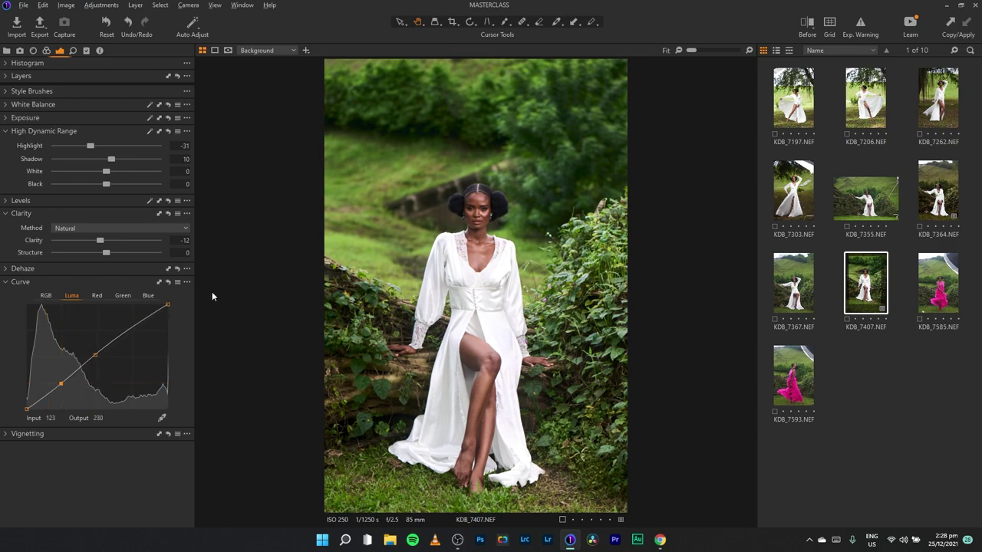
left_click(169, 282)
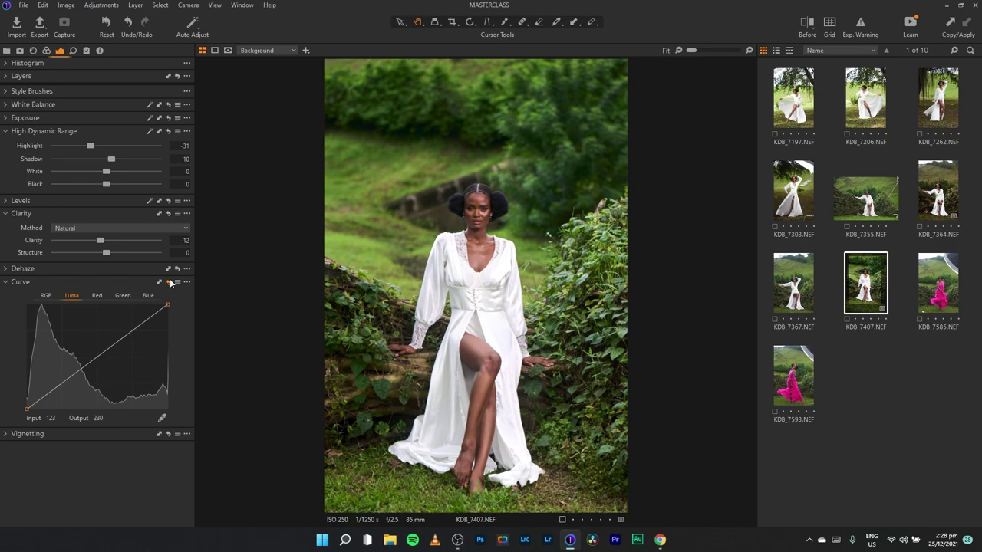
left_click(169, 282)
left_click(170, 281)
Step: Collapse the High Dynamic Range and Clarity tools and expand the Layers tool
left_click(6, 132)
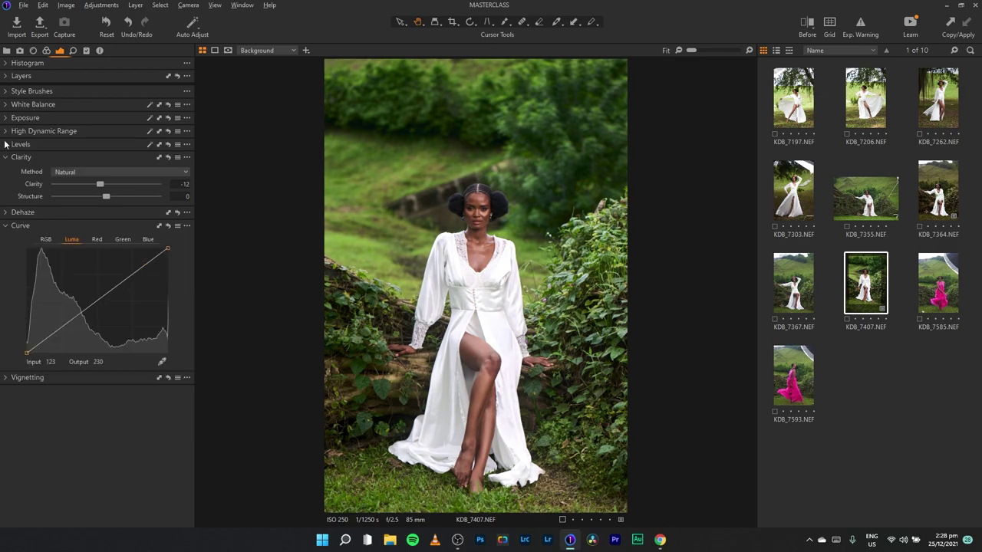
left_click(7, 158)
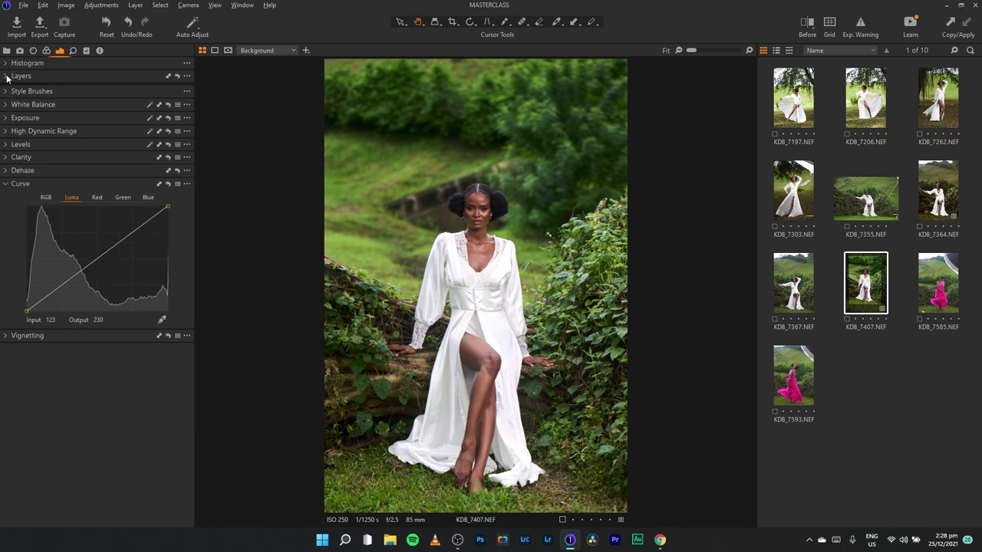
left_click(7, 77)
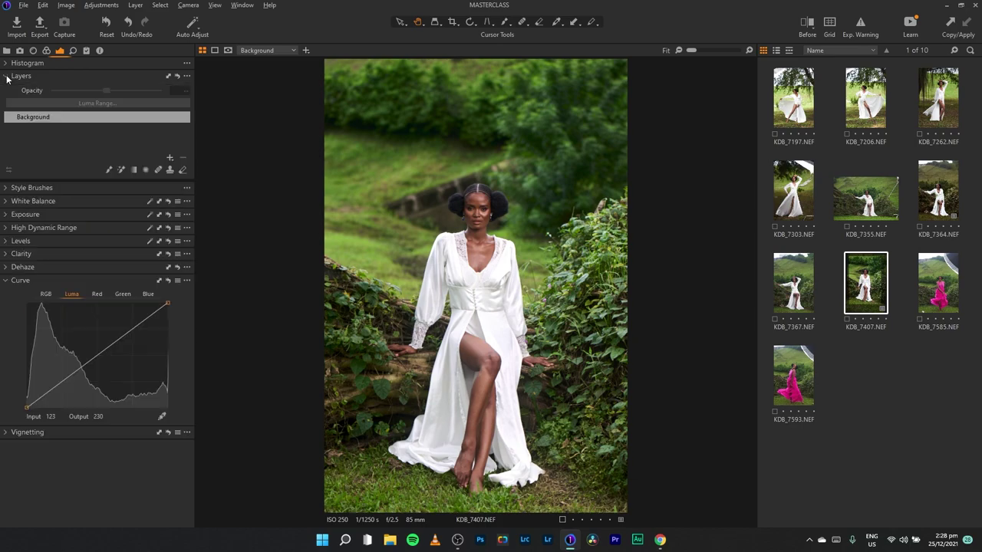
Step: Choose the built-in Haze (remove) style brush from Light & Contrast and paint it down the model's leg
left_click(6, 188)
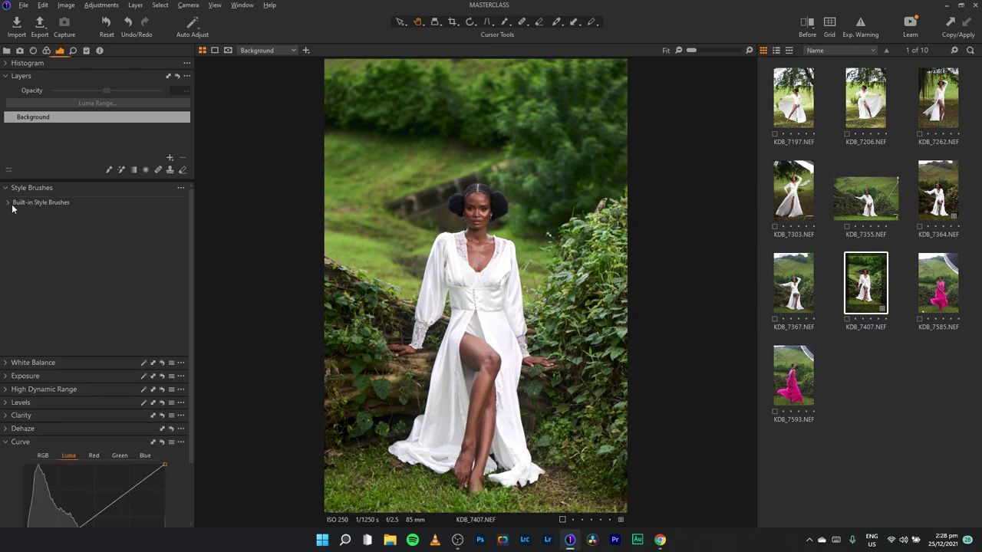
left_click(8, 203)
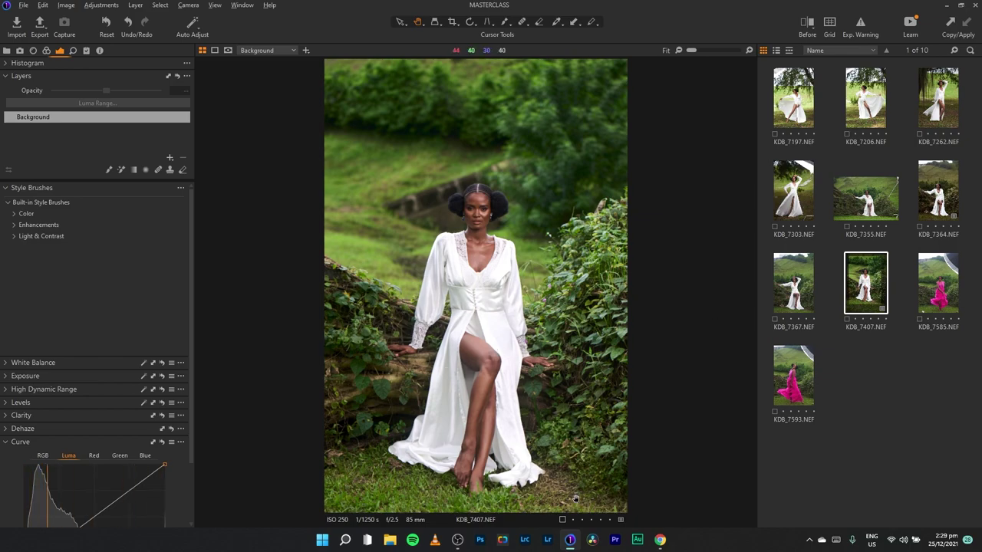
left_click(15, 237)
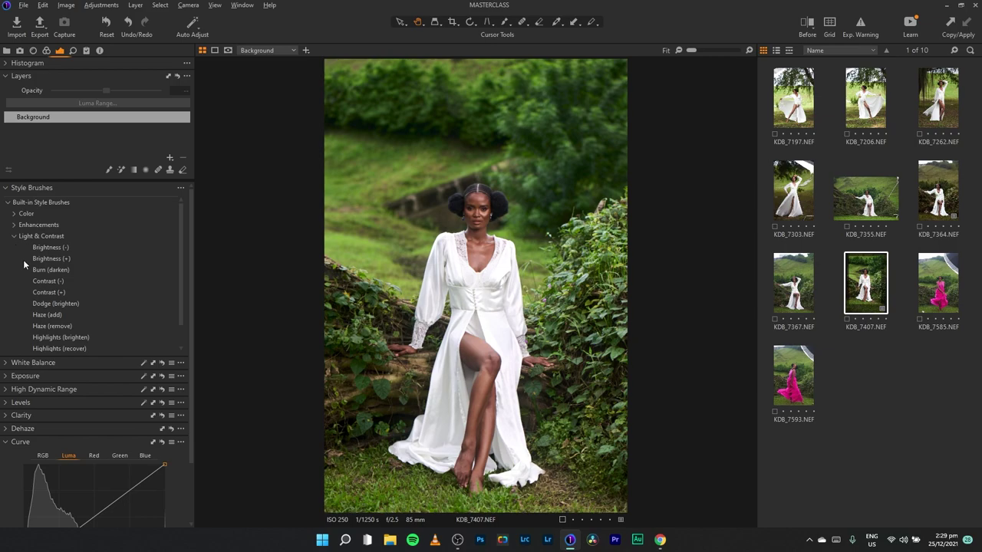
scroll(181, 285, "down", 1)
scroll(181, 284, "down", 1)
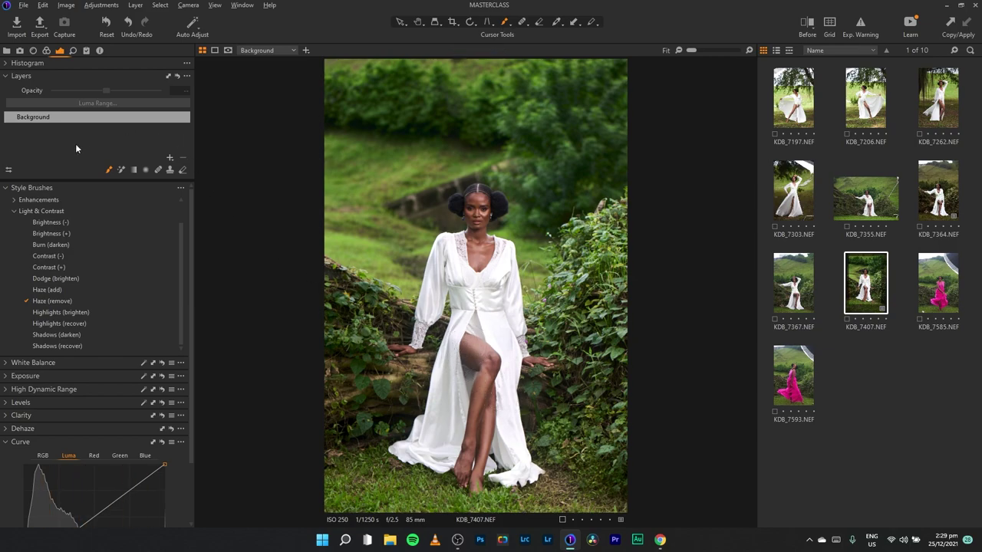
mouse_move(472, 339)
left_mouse_down()
mouse_move(468, 352)
mouse_move(486, 357)
mouse_move(468, 457)
mouse_move(483, 408)
mouse_move(472, 467)
mouse_move(483, 370)
mouse_move(477, 338)
mouse_move(463, 336)
mouse_move(479, 350)
mouse_move(481, 398)
mouse_move(466, 457)
left_mouse_up()
Step: Switch the Haze (remove) layer off and on repeatedly to compare its effect on the leg
left_click(9, 117)
left_click(9, 117)
left_click(9, 117)
left_click(10, 118)
left_click(9, 117)
left_click(9, 117)
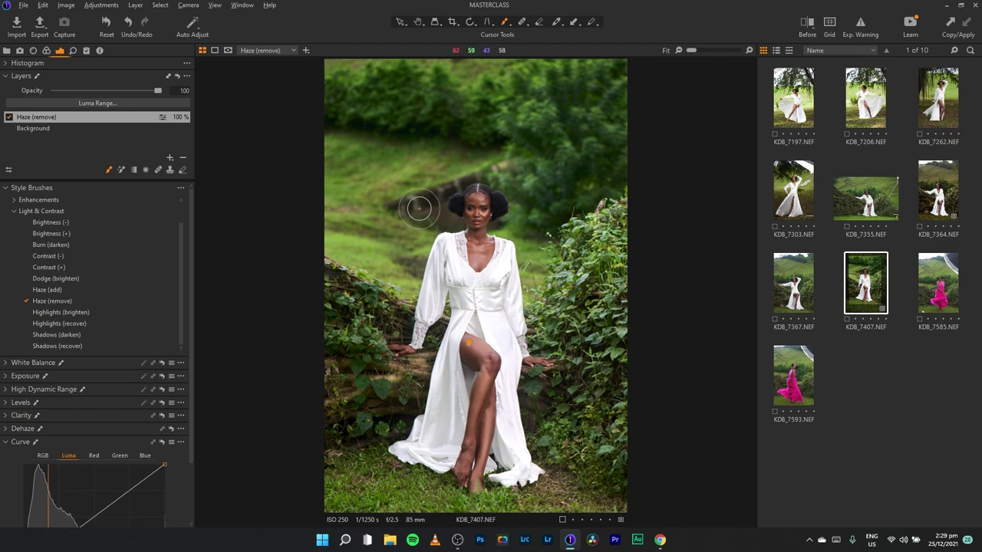
Step: Collapse Style Brushes and Color Balance, and show the Color Editor in Basic mode
left_click(7, 190)
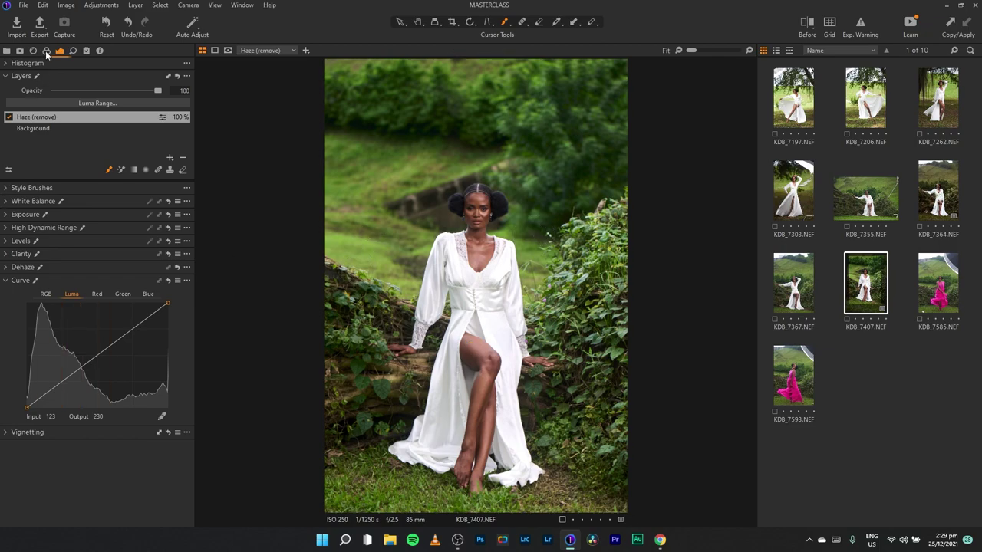
left_click(46, 50)
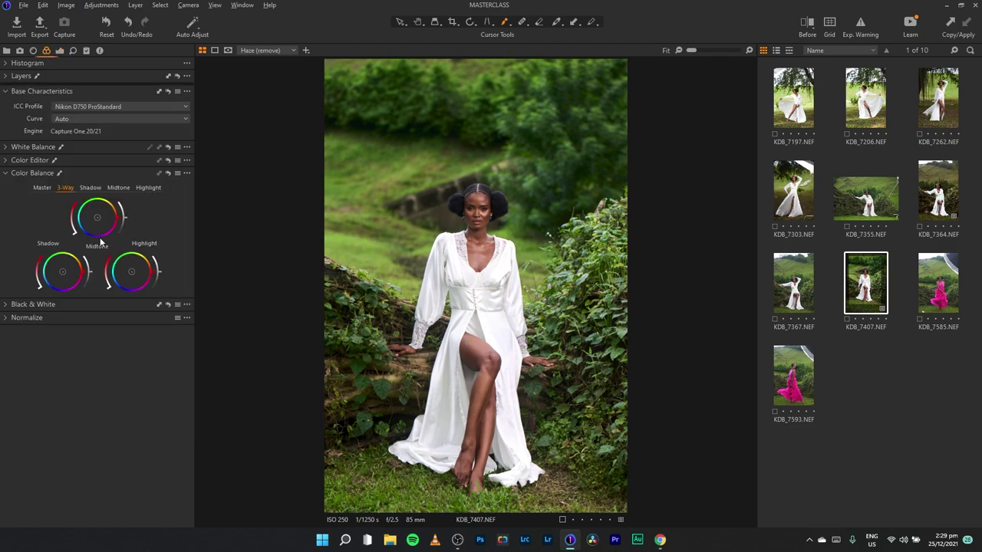
left_click(6, 173)
left_click(7, 160)
left_click(13, 174)
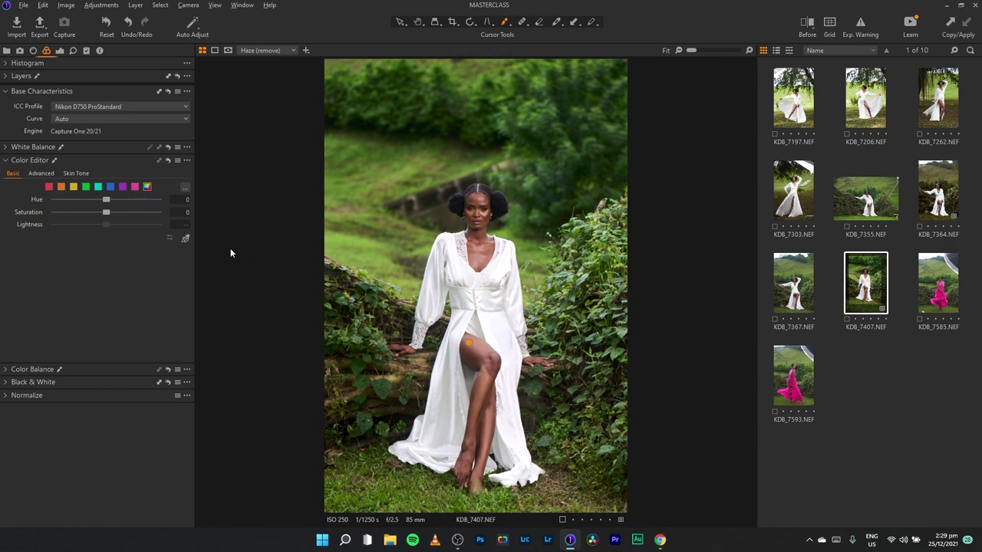
Step: Select the orange color range in the Color Editor and expand the White Balance and Layers tools
left_click(64, 189)
left_click(5, 148)
left_click(6, 77)
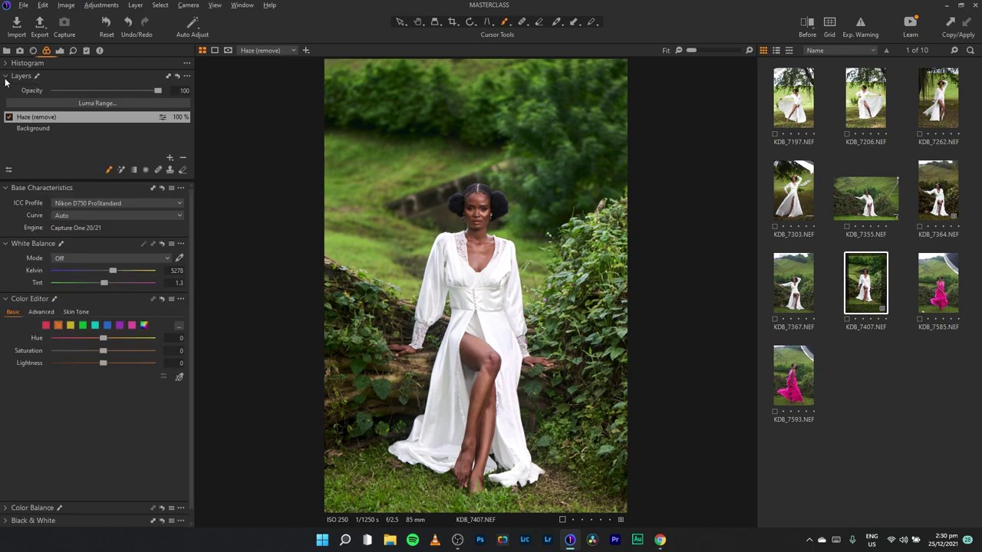
Step: Select the Background layer and sample the white dress at the waist to set the white balance
left_click(40, 128)
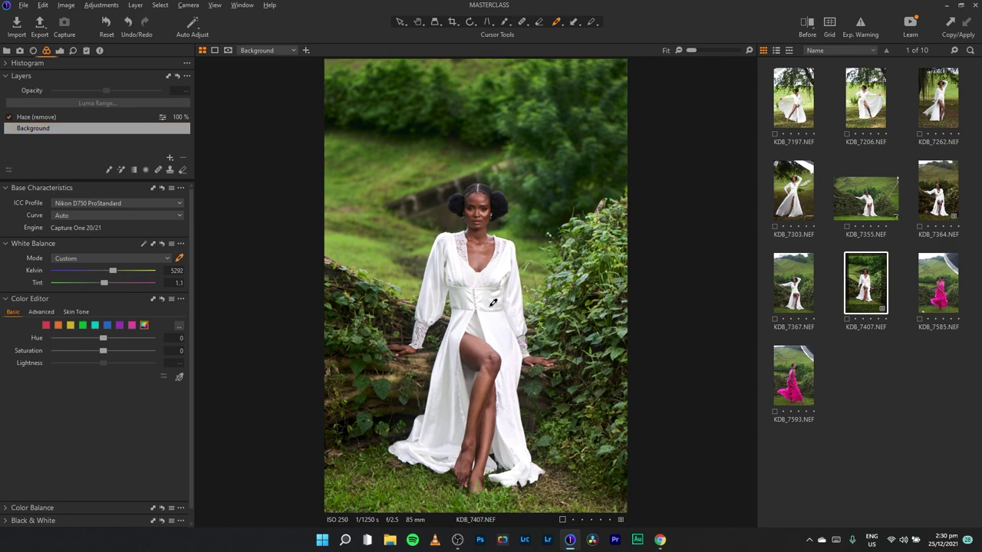
left_click(494, 302)
Step: Collapse White Balance and Base Characteristics, and set the orange range's lightness to -6.9 in the Color Editor
left_click(58, 325)
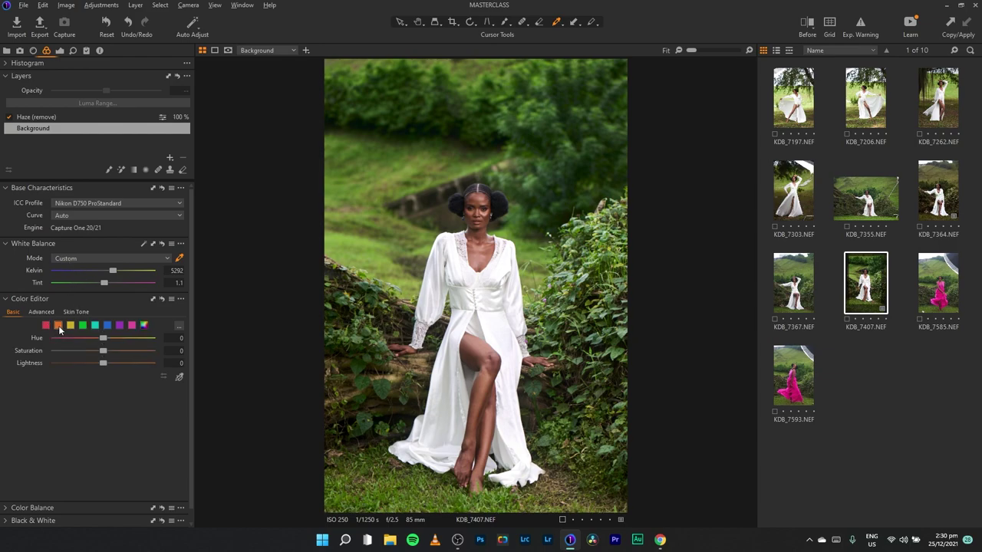
left_click(5, 244)
left_click(6, 188)
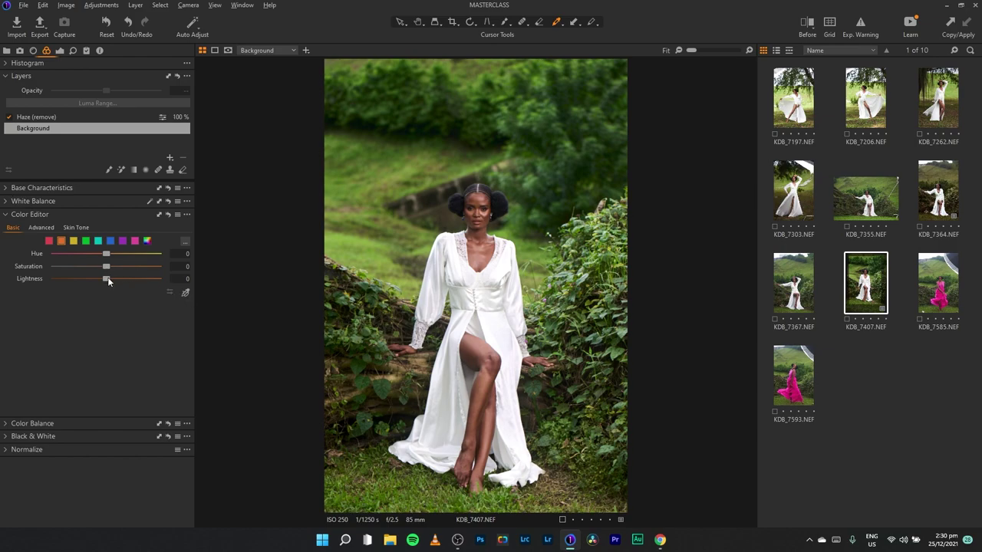
mouse_move(94, 279)
left_mouse_down()
mouse_move(74, 279)
mouse_move(103, 280)
mouse_move(69, 277)
mouse_move(110, 277)
mouse_move(58, 278)
mouse_move(144, 284)
mouse_move(86, 282)
mouse_move(100, 283)
left_mouse_up()
Step: Shift the orange range's hue slightly lower, and set the red range's hue to -1.2 and saturation to -4
left_click(418, 22)
left_click(490, 223)
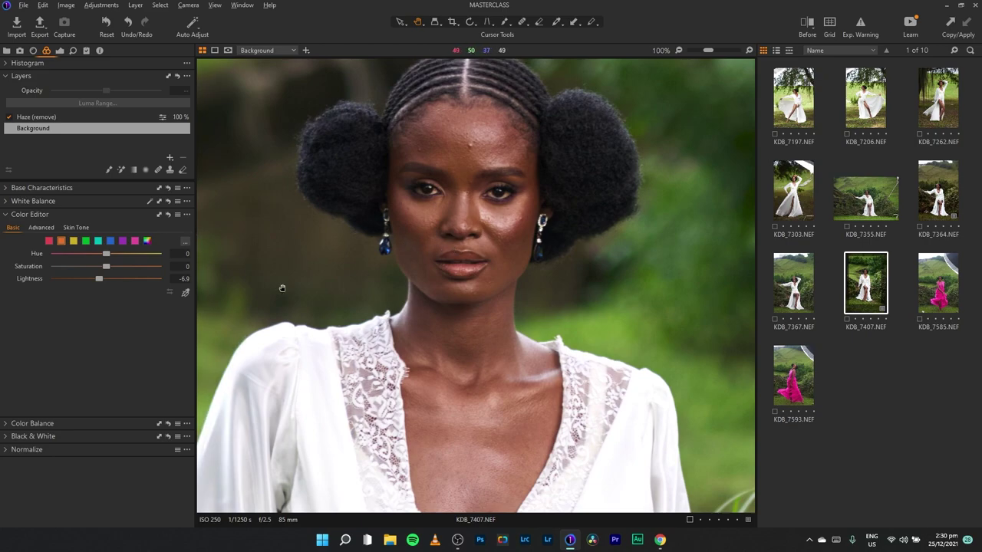
left_click_drag(105, 254, 100, 260)
key("ctrl+0")
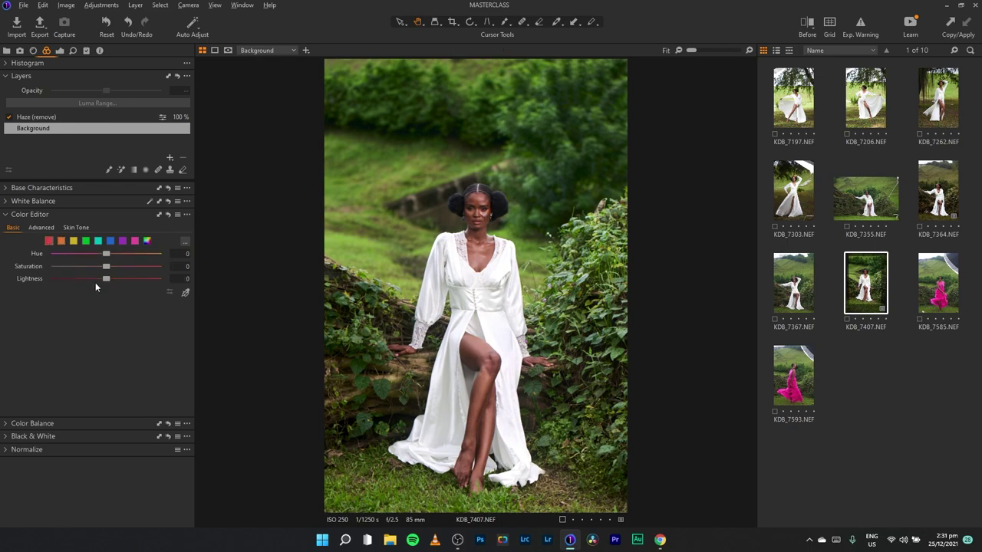
mouse_move(105, 255)
left_mouse_down()
mouse_move(87, 267)
mouse_move(105, 270)
left_mouse_up()
left_click(65, 117)
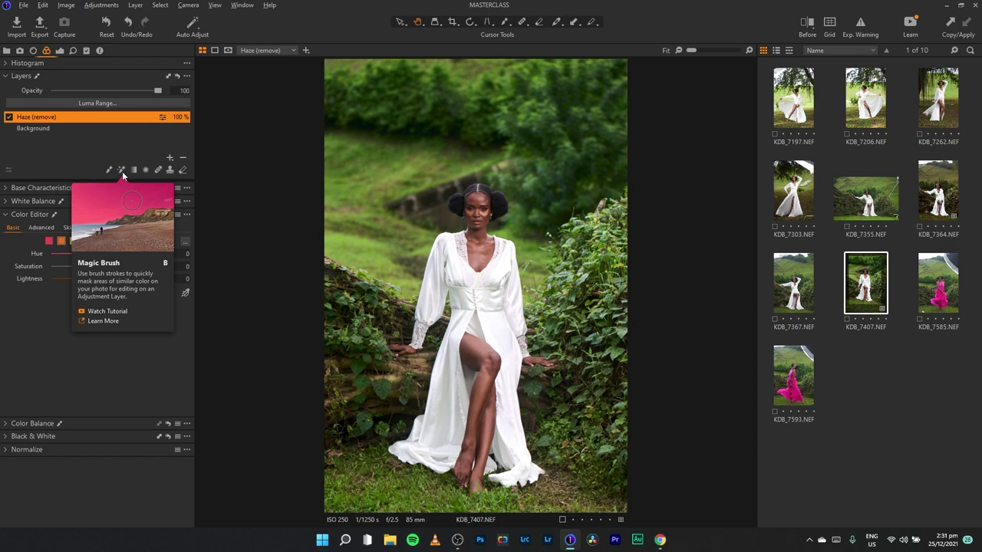
left_click(146, 169)
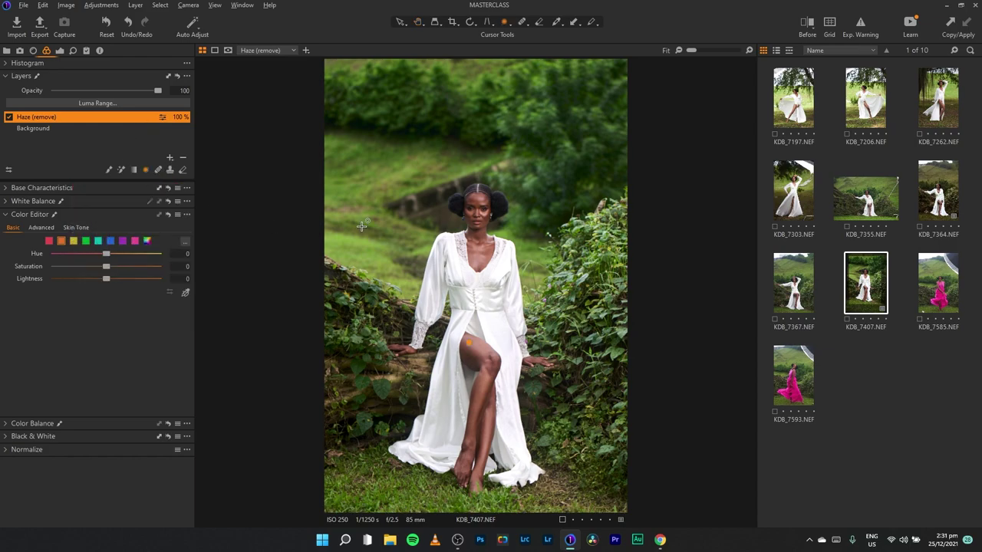
mouse_move(473, 203)
left_mouse_down()
mouse_move(496, 230)
mouse_move(478, 216)
left_mouse_up()
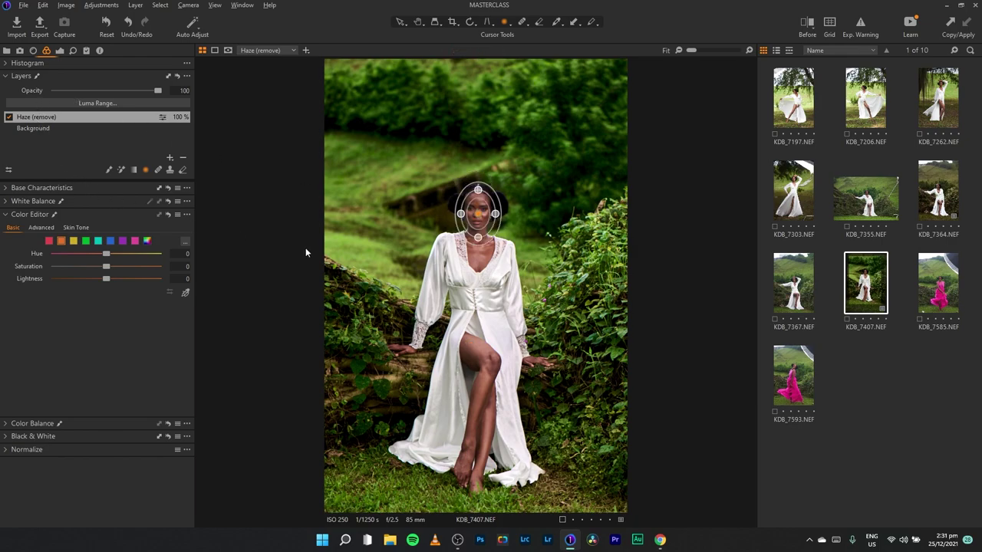
key("ctrl+z")
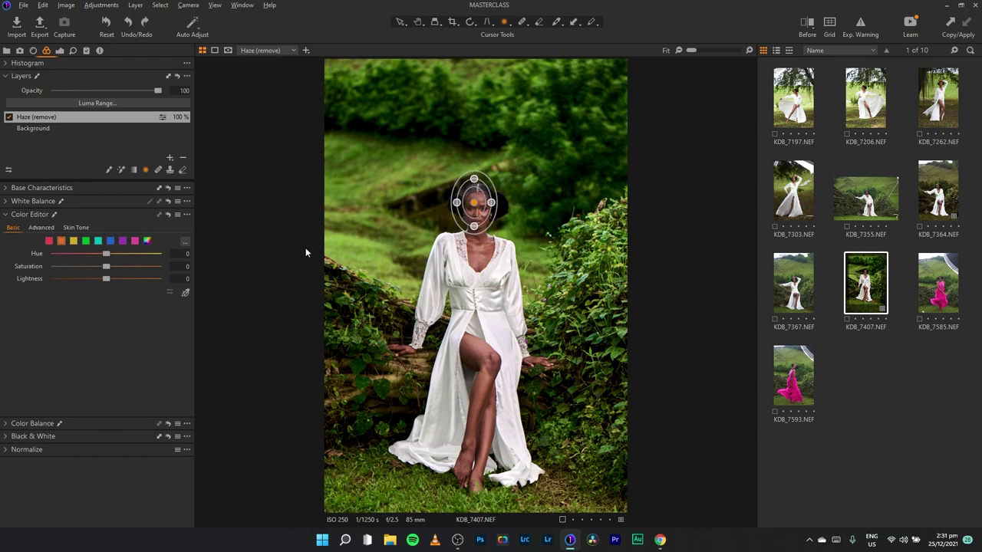
key("ctrl+z")
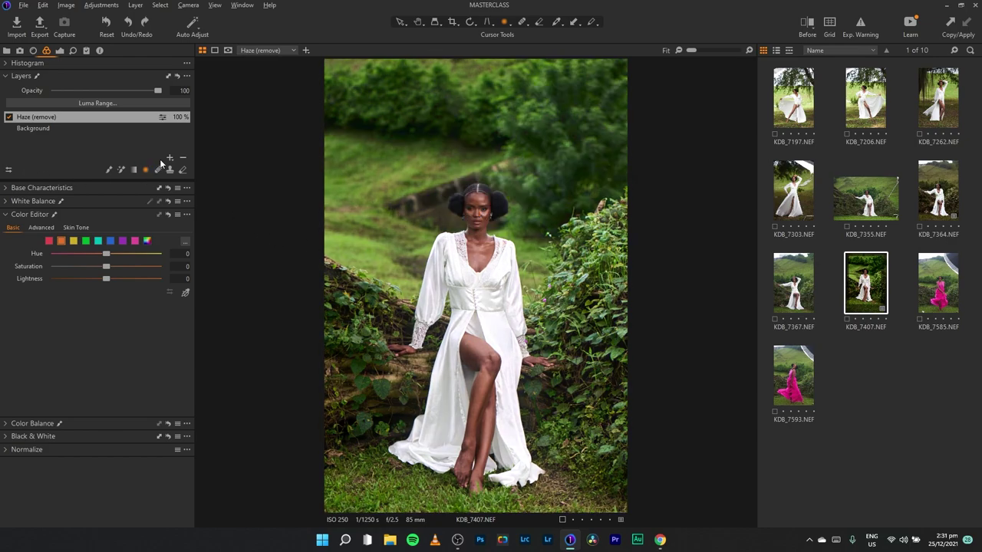
Step: Add a new adjustment layer and rename it "face"
left_click(170, 157)
left_click(196, 164)
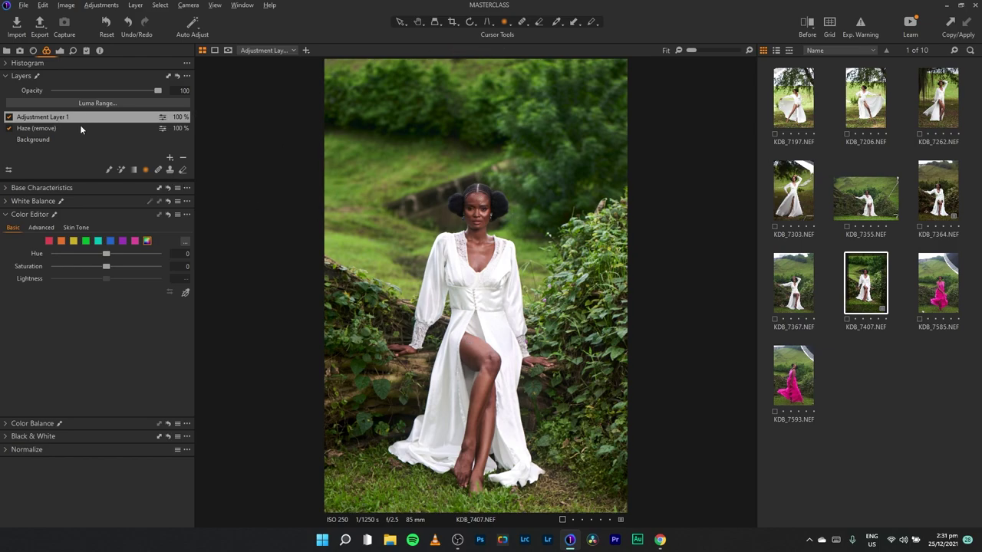
double_click(49, 117)
type("face")
key("Return")
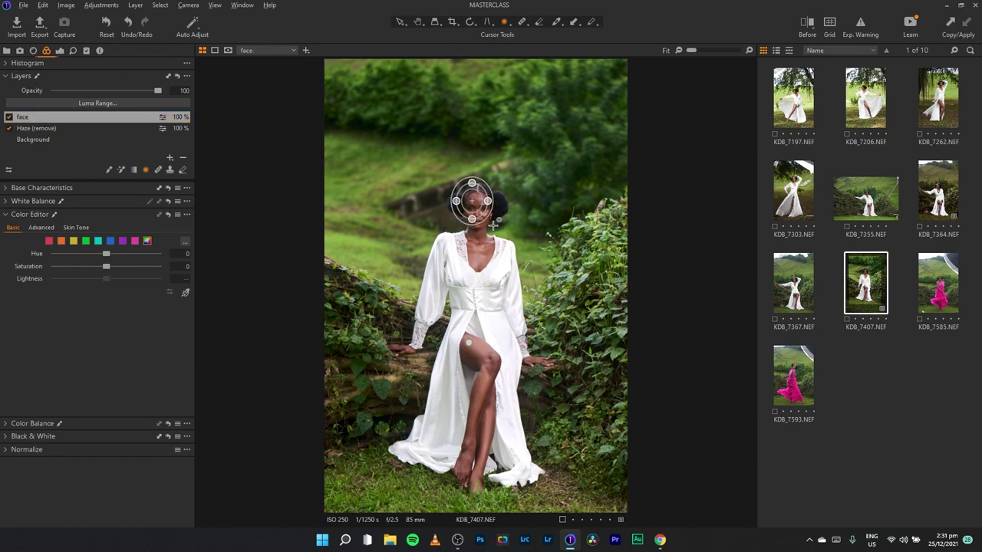
Step: Place a radial gradient mask over the model's face and invert it so that only the face is masked
left_click_drag(472, 201, 476, 210)
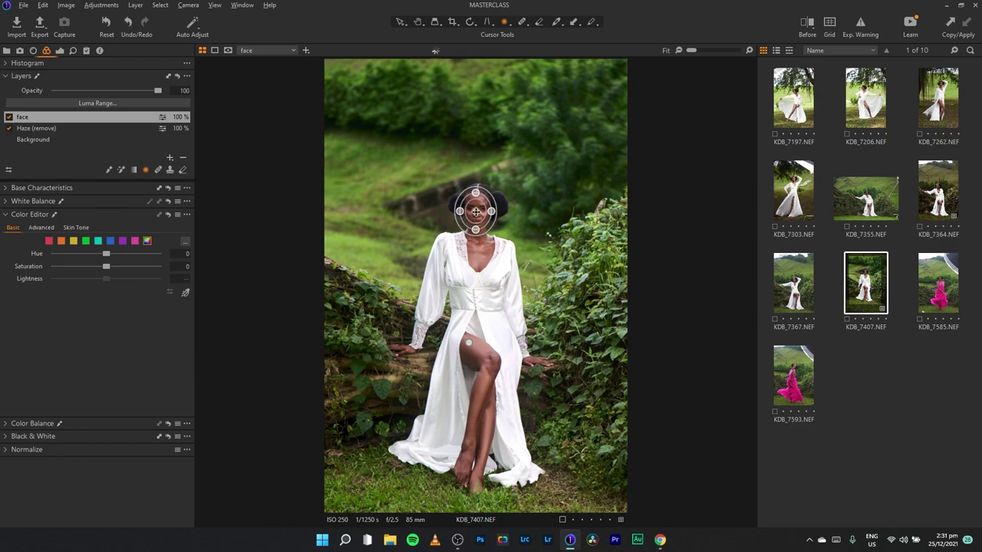
key("m")
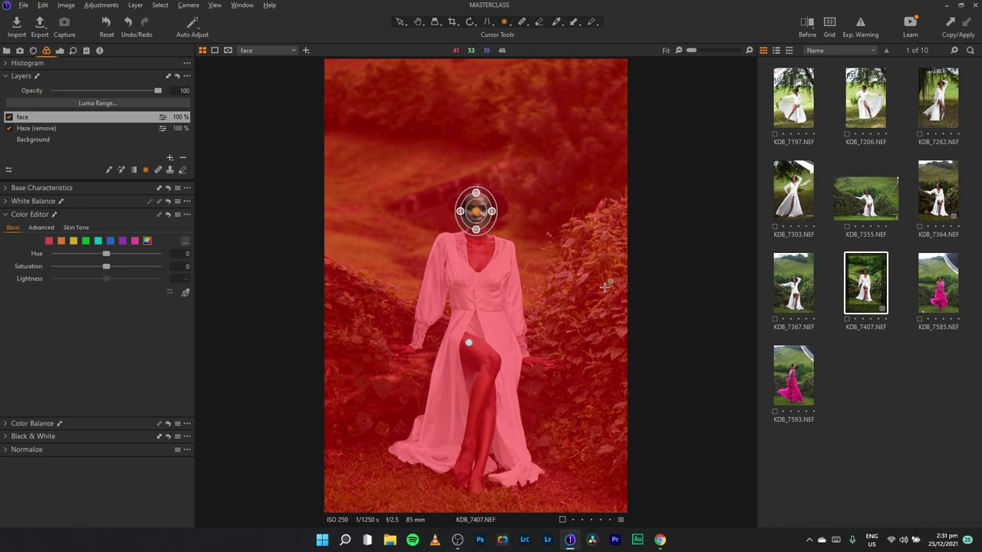
right_click(82, 117)
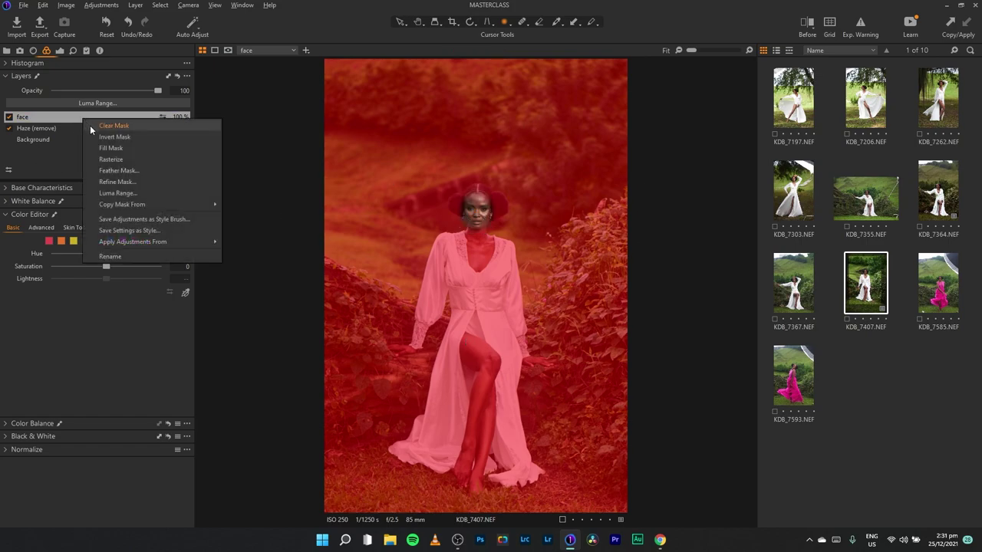
left_click(130, 136)
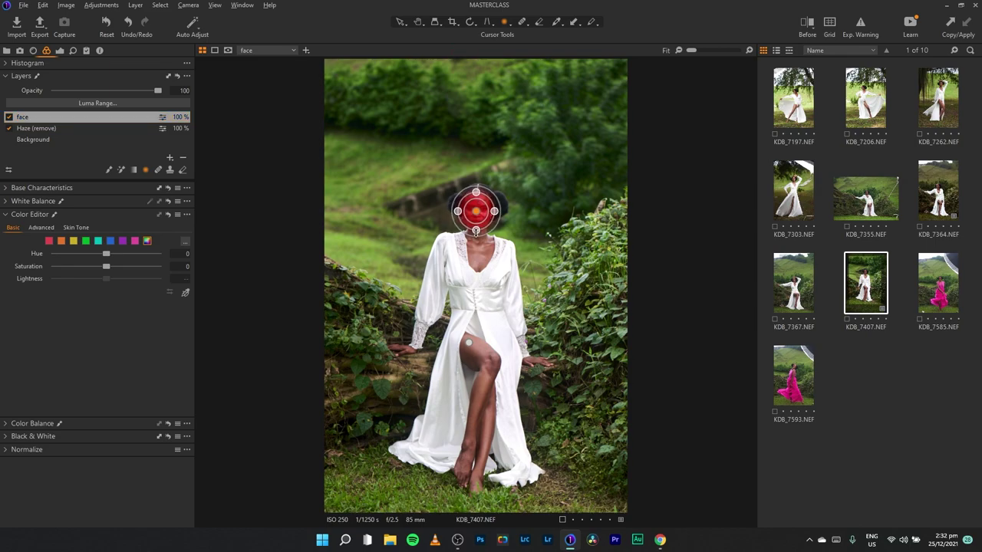
left_click_drag(475, 211, 481, 211)
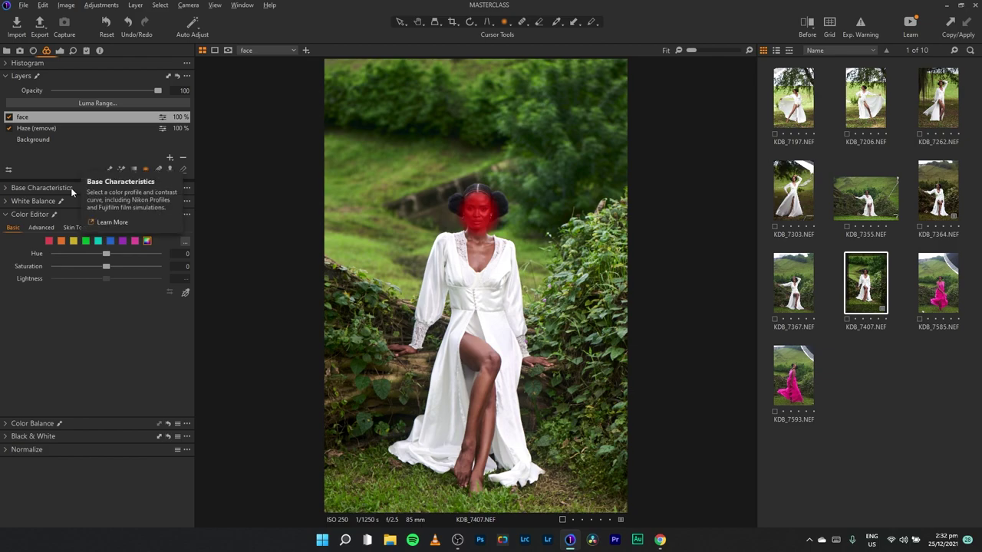
Step: Set the face layer's exposure saturation to -7
left_click(60, 51)
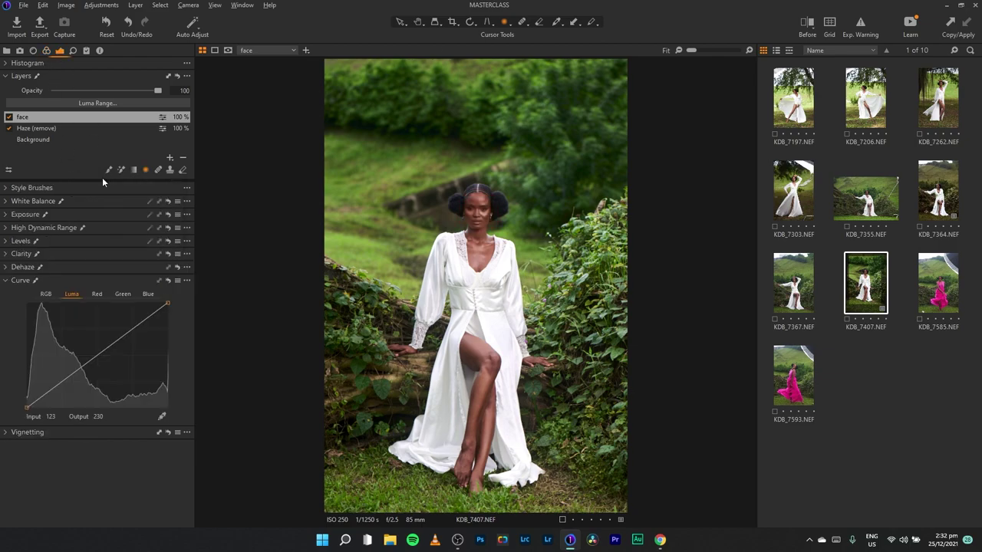
left_click(6, 214)
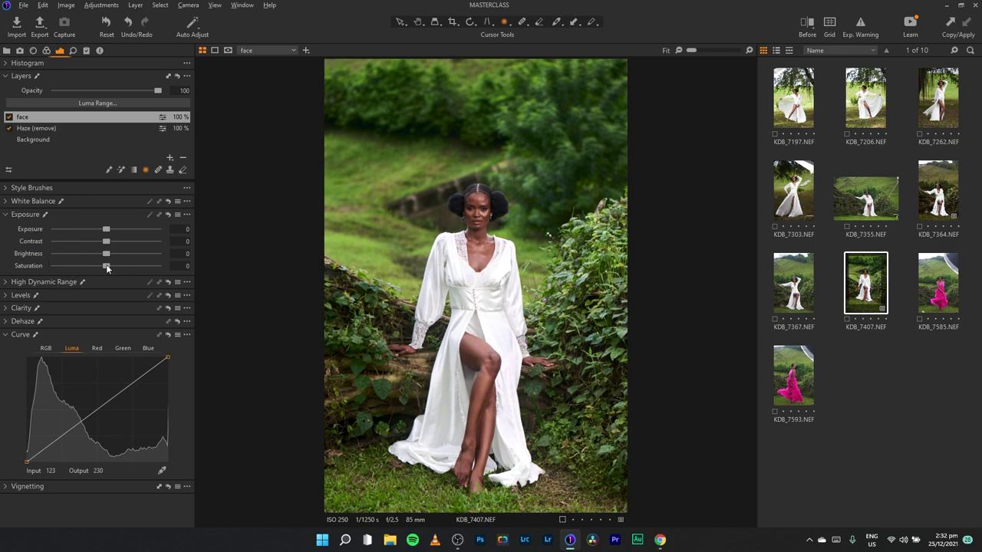
left_click_drag(105, 267, 104, 268)
Step: Switch the face layer off and on repeatedly to compare its effect
left_click(9, 117)
left_click(9, 117)
left_click(10, 118)
left_click(9, 118)
left_click(9, 117)
left_click(9, 117)
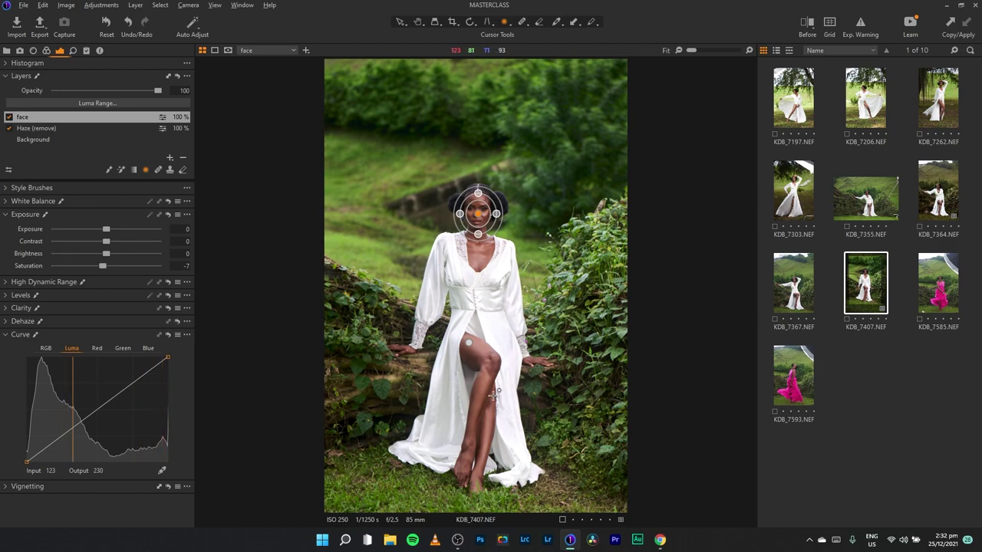
Step: On the Background layer, sample seven green ranges from the hillside, grass and trees with the Advanced Color Editor
left_click(44, 138)
left_click(46, 50)
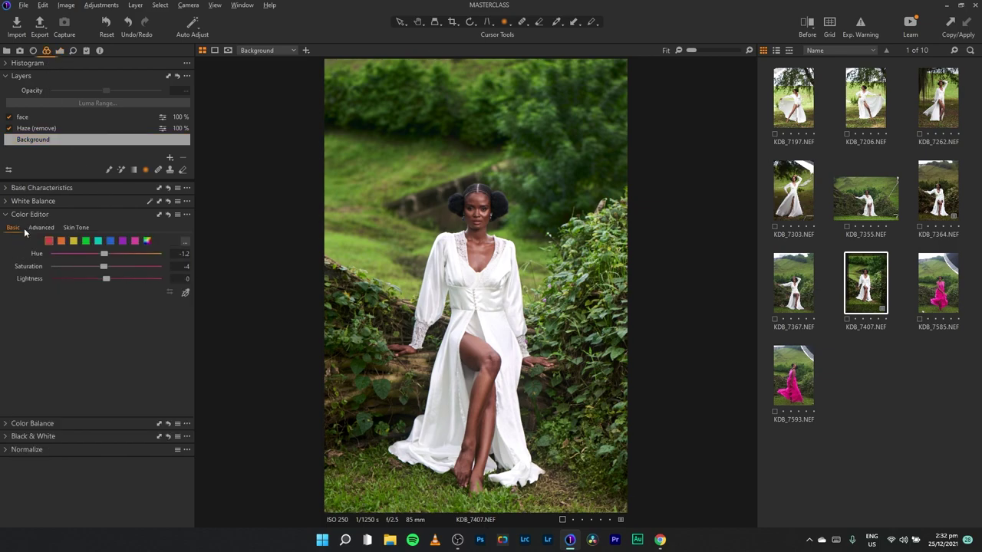
left_click(42, 227)
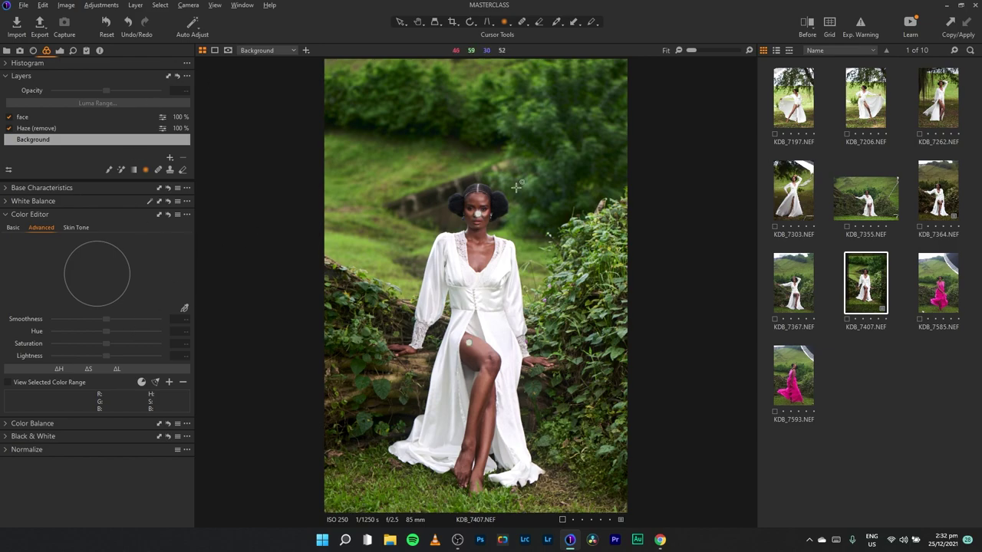
left_click(183, 309)
left_click(399, 151)
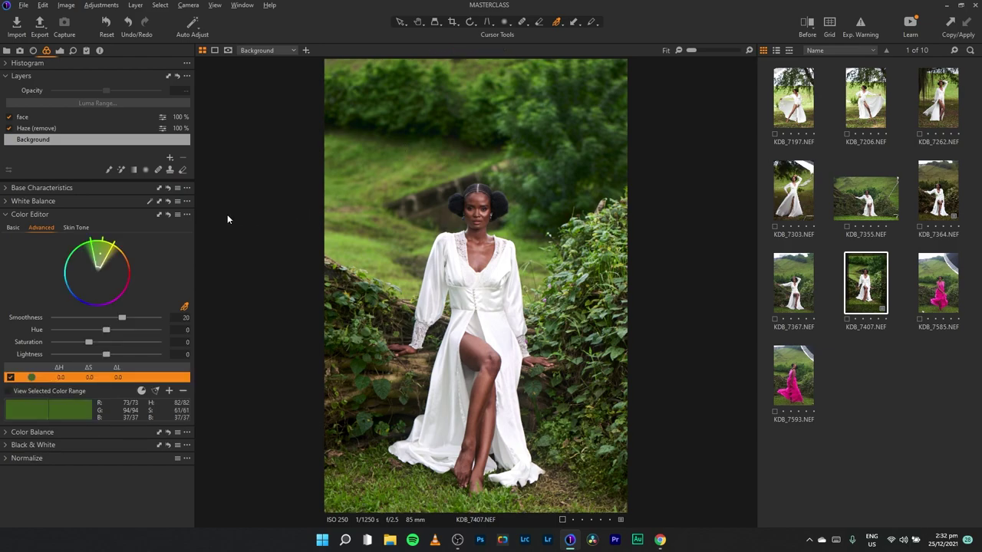
left_click(478, 139)
left_click(367, 249)
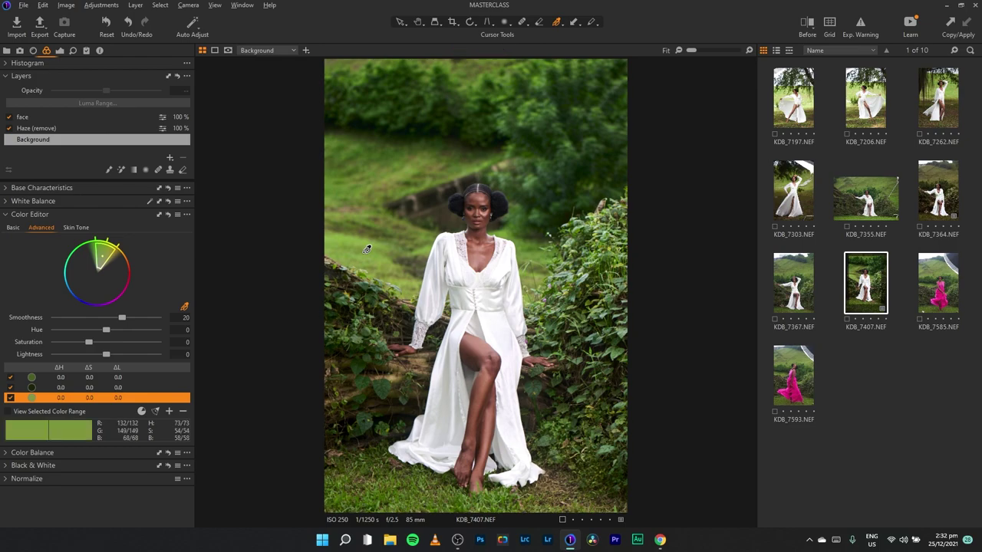
left_click(356, 243)
left_click(355, 167)
left_click(397, 140)
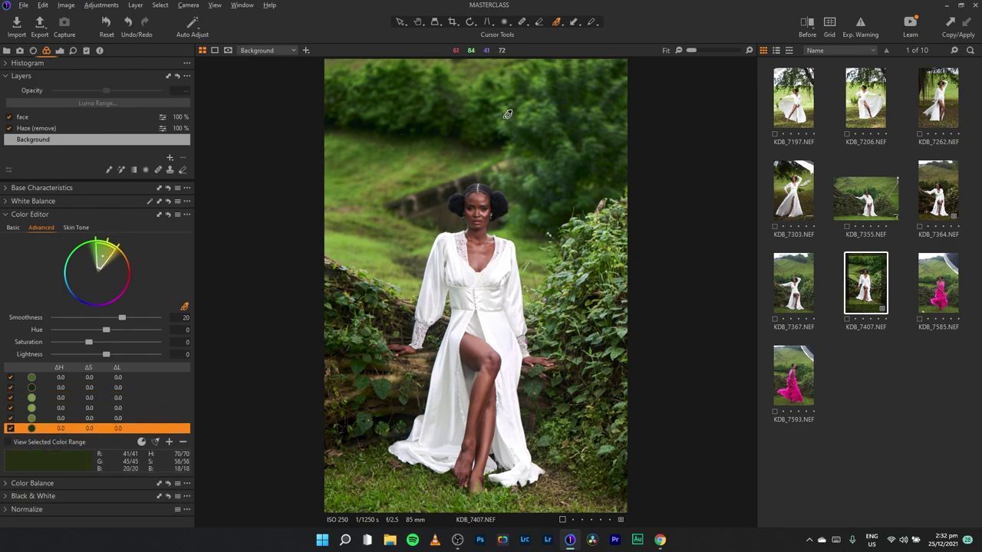
left_click(508, 113)
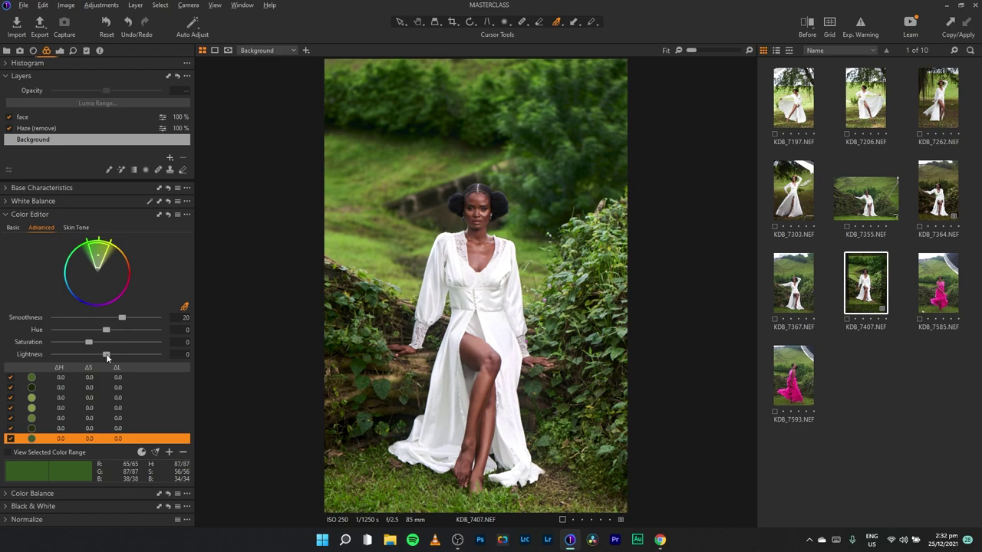
Step: Set the last sampled green range's lightness to -17.8, saturation to -5.9 and hue to -3.6
left_click_drag(107, 355, 97, 357)
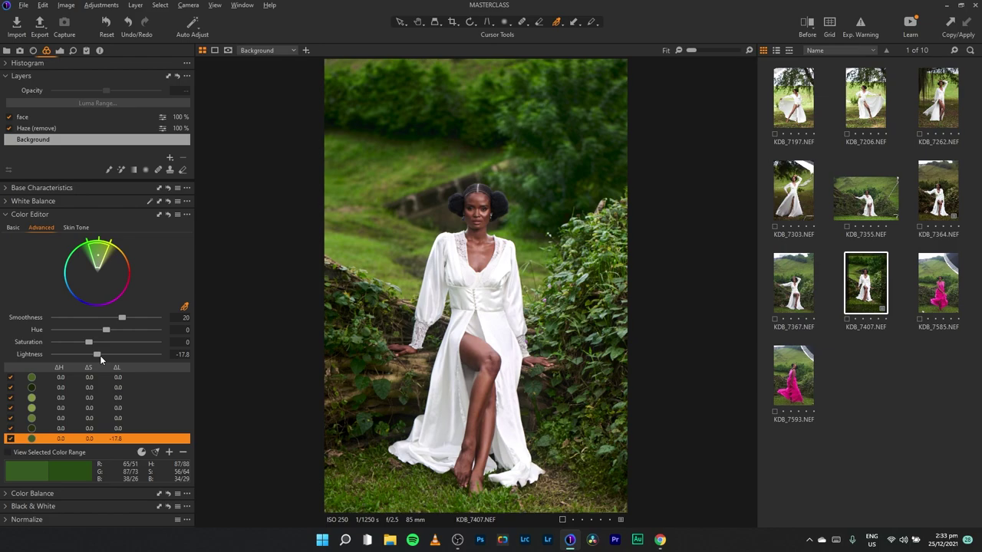
double_click(96, 356)
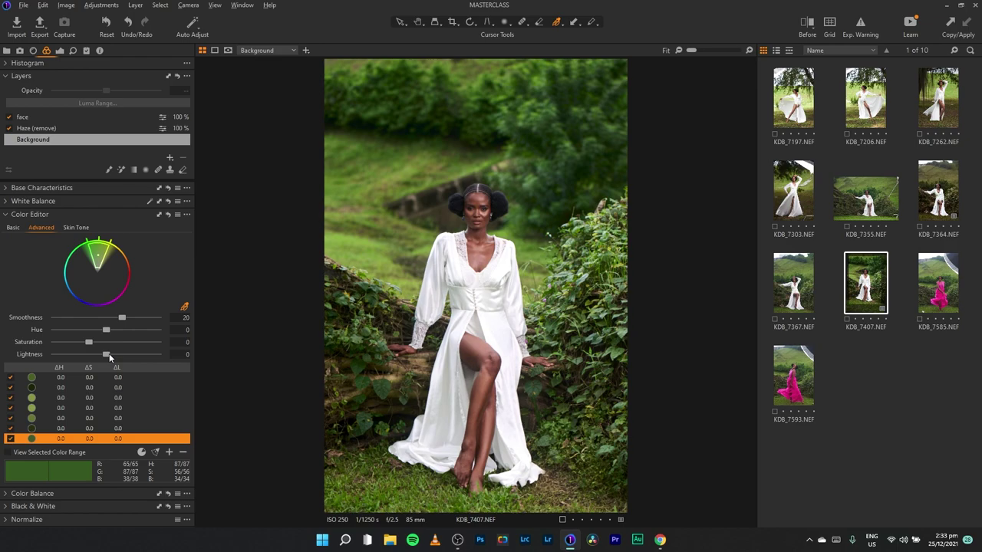
left_click_drag(107, 355, 98, 357)
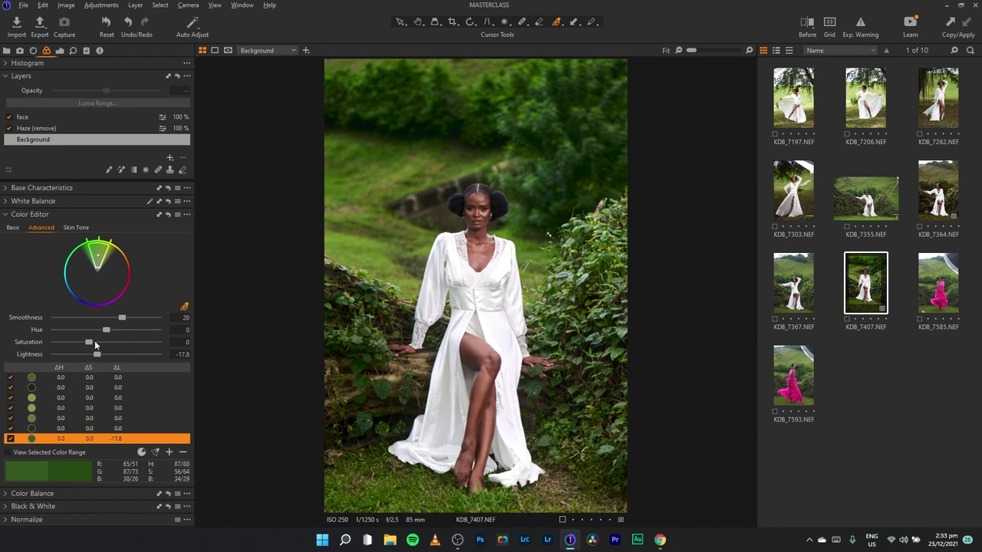
left_click_drag(90, 345, 86, 346)
left_click_drag(107, 332, 105, 332)
Step: Sample a skin range from the leg and delete the six unadjusted green ranges from the Advanced Color Editor
left_click(478, 347)
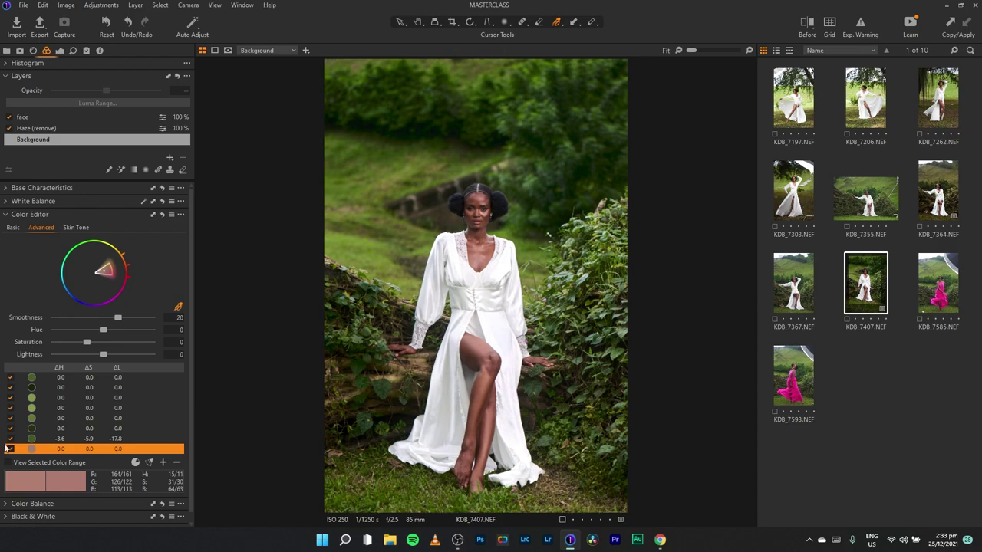
left_click(86, 431)
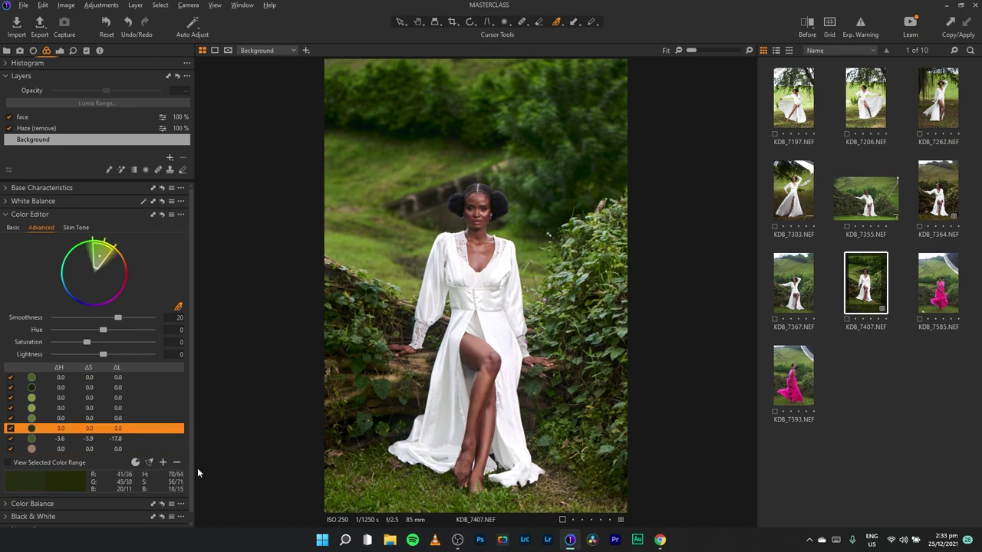
left_click(177, 463)
left_click(177, 463)
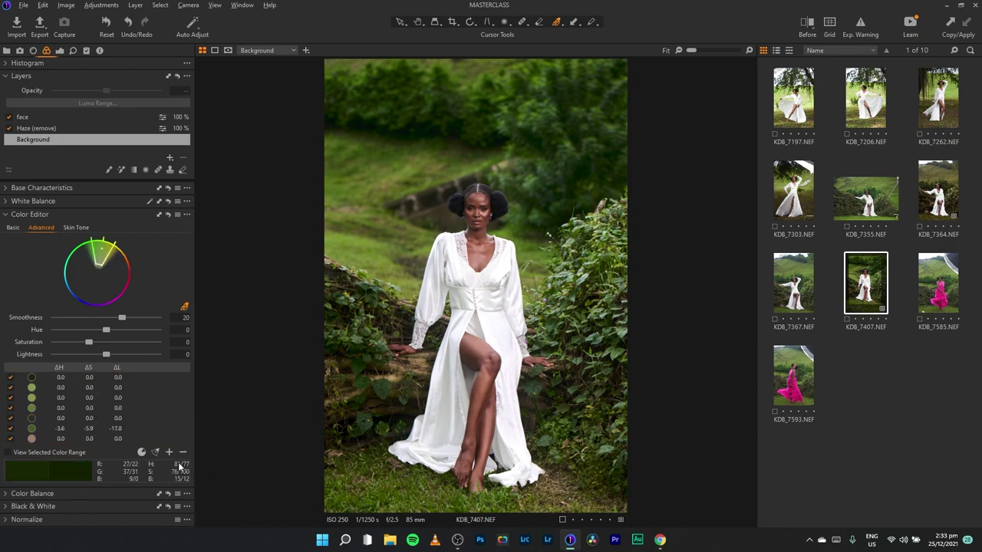
left_click(181, 453)
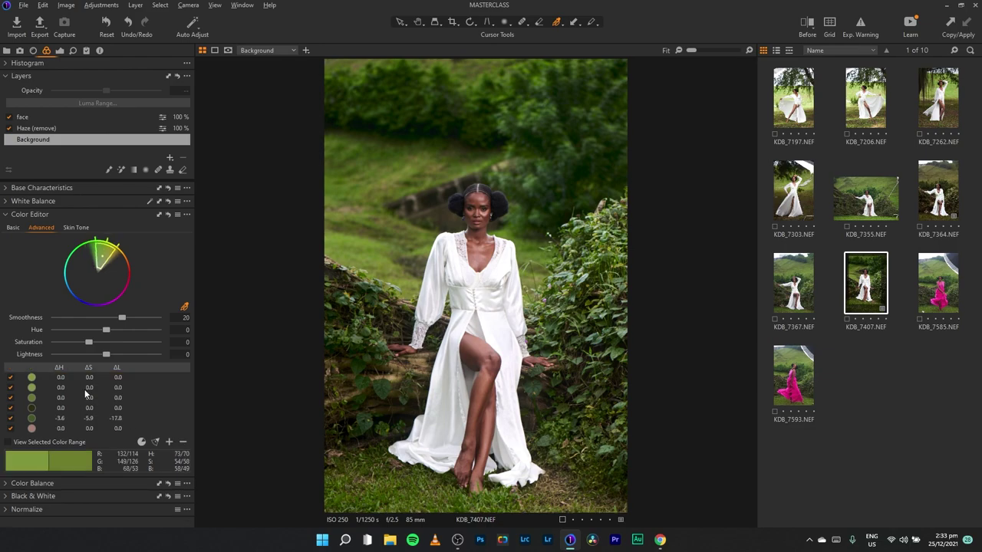
left_click(182, 442)
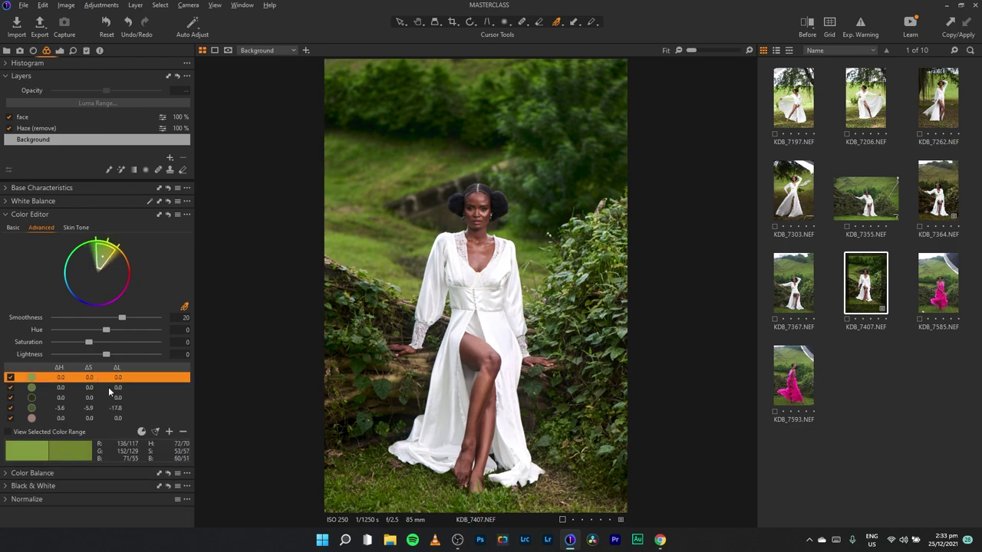
left_click(183, 432)
left_click(182, 421)
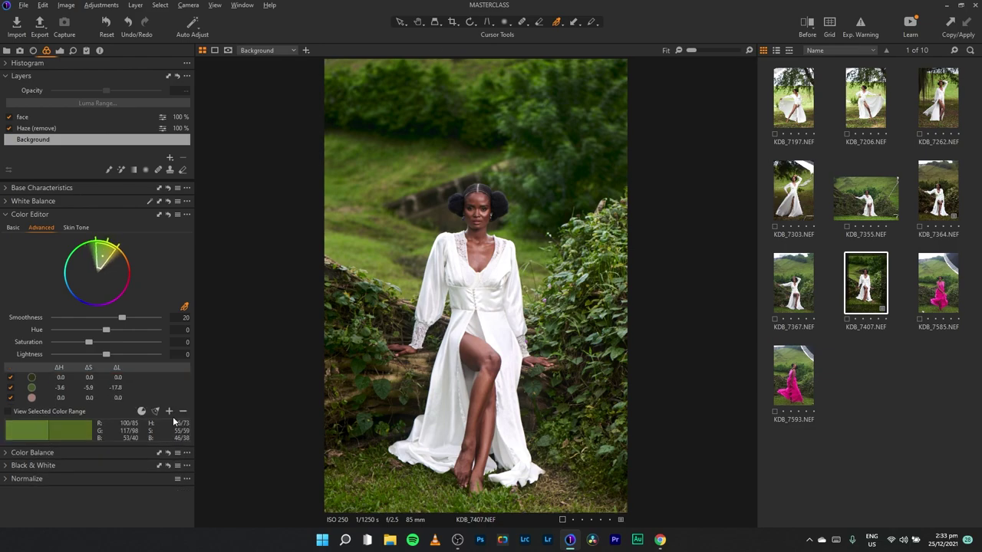
left_click(183, 412)
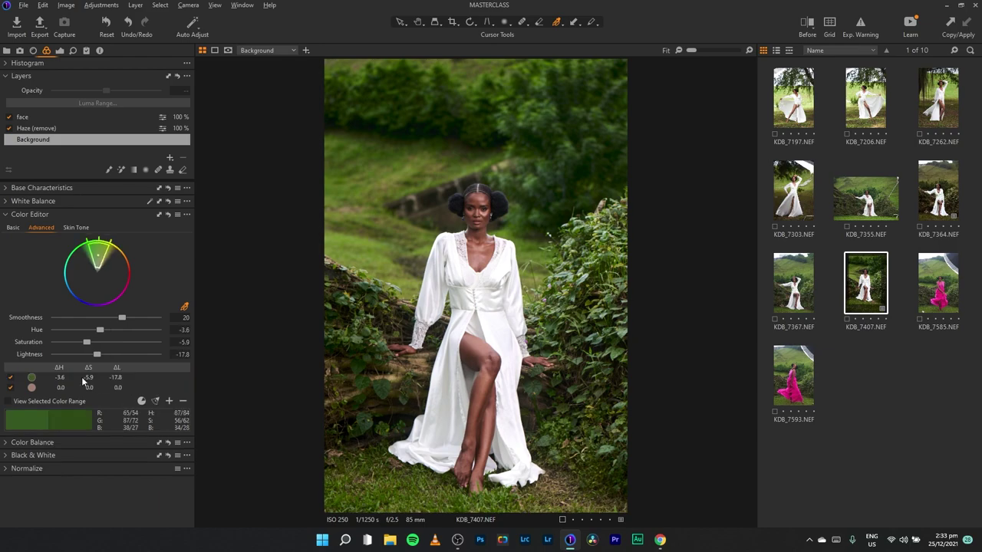
Step: Set the sampled skin range's hue to -0.9, saturation to -5.9 and lightness to -9.9
left_click(115, 388)
left_click_drag(106, 330, 102, 331)
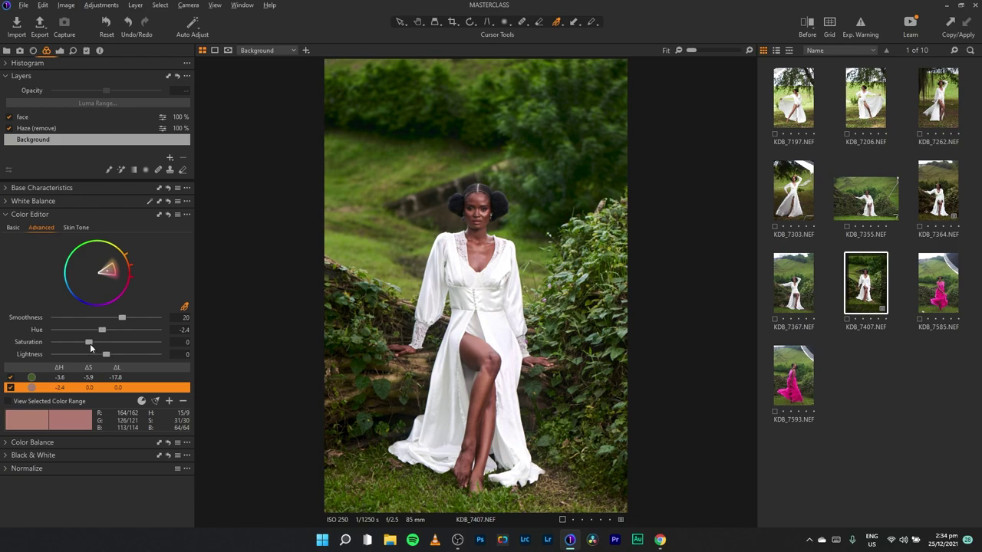
left_click_drag(105, 355, 102, 355)
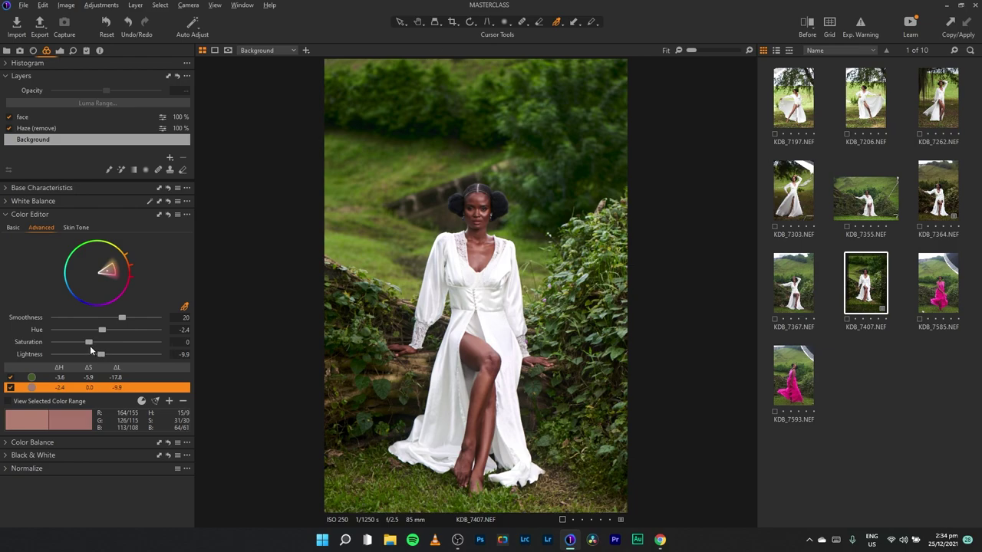
left_click_drag(88, 341, 104, 329)
Step: Toggle the before view on and off to compare the edited portrait with the original
left_click(803, 24)
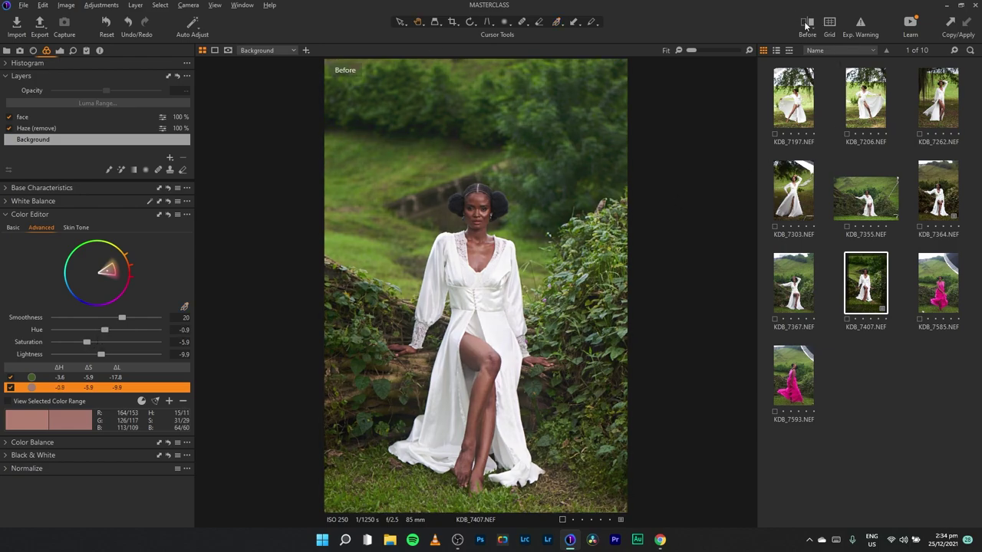
left_click(806, 25)
left_click(805, 25)
left_click(806, 25)
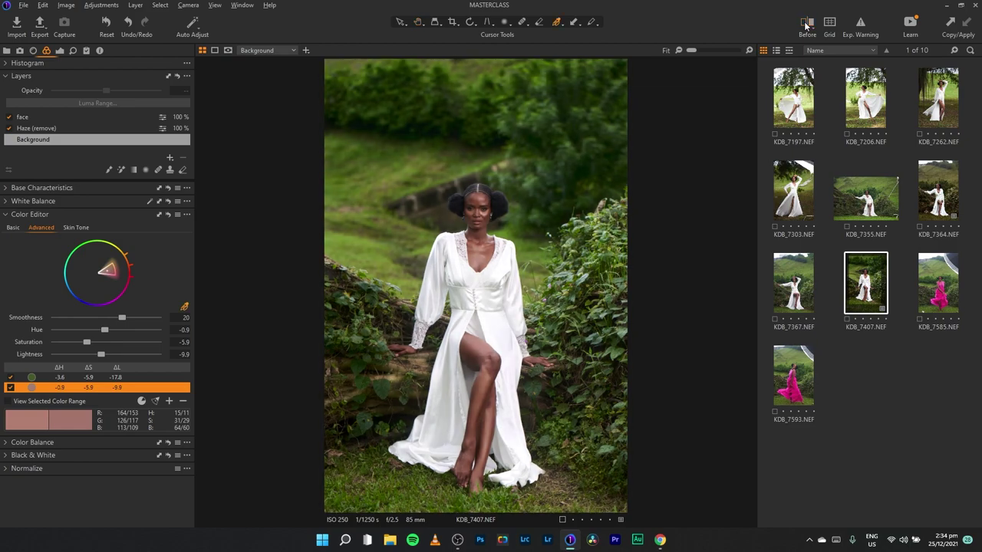
Step: Add a new filled adjustment layer above the face layer
left_click(60, 117)
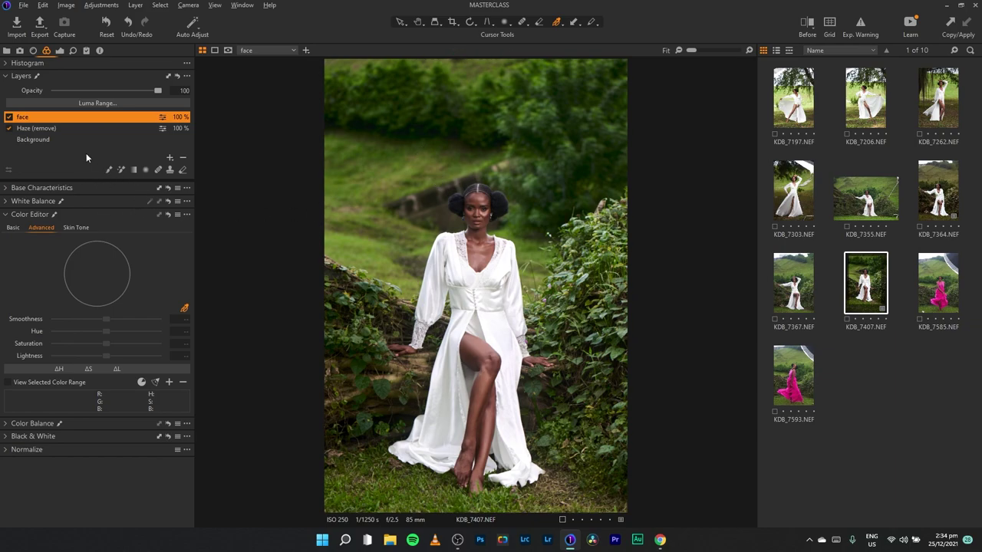
left_click(168, 157)
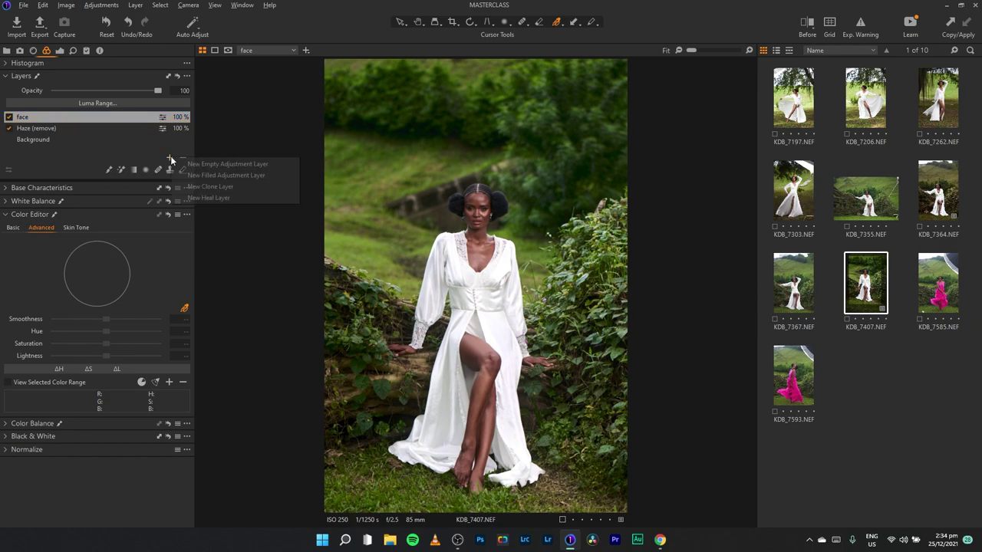
left_click(245, 163)
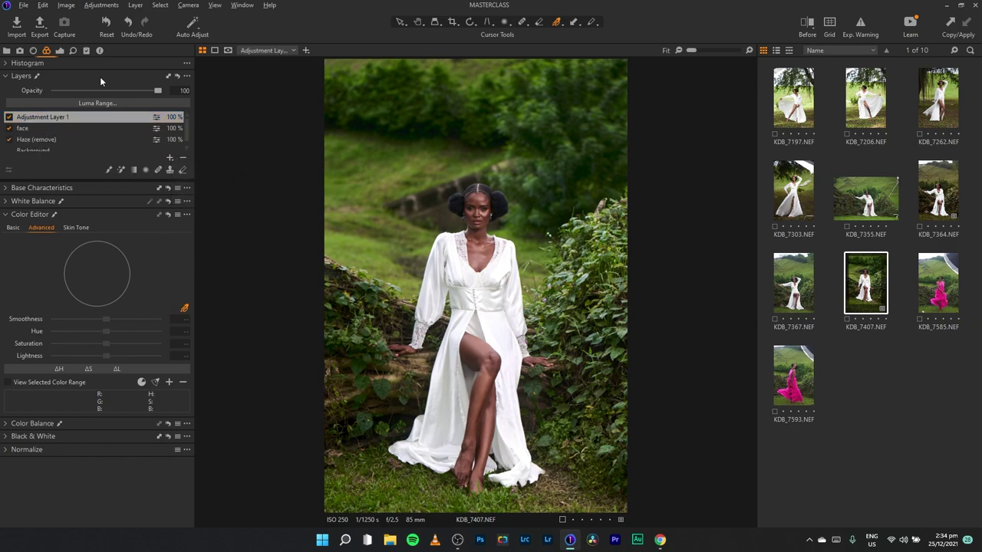
left_click(170, 157)
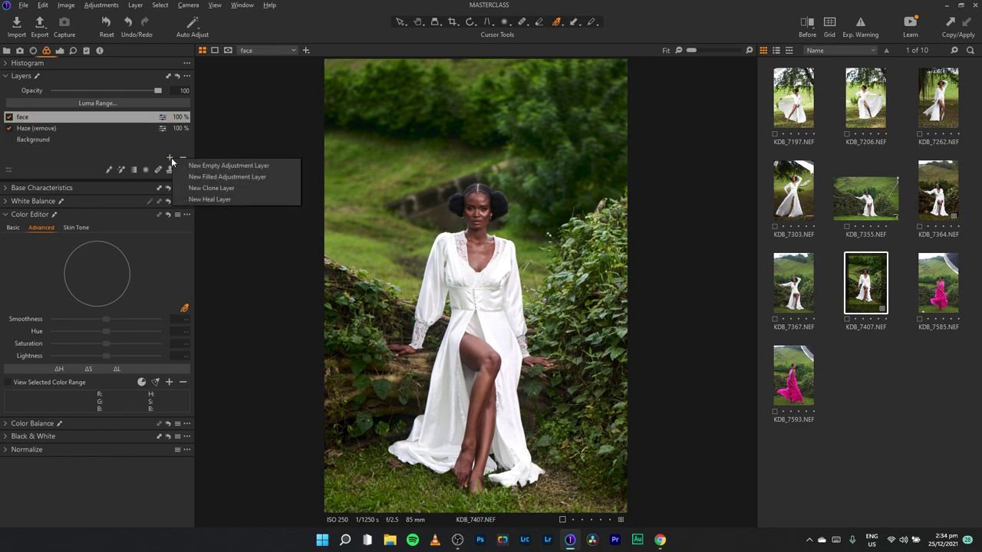
left_click(219, 183)
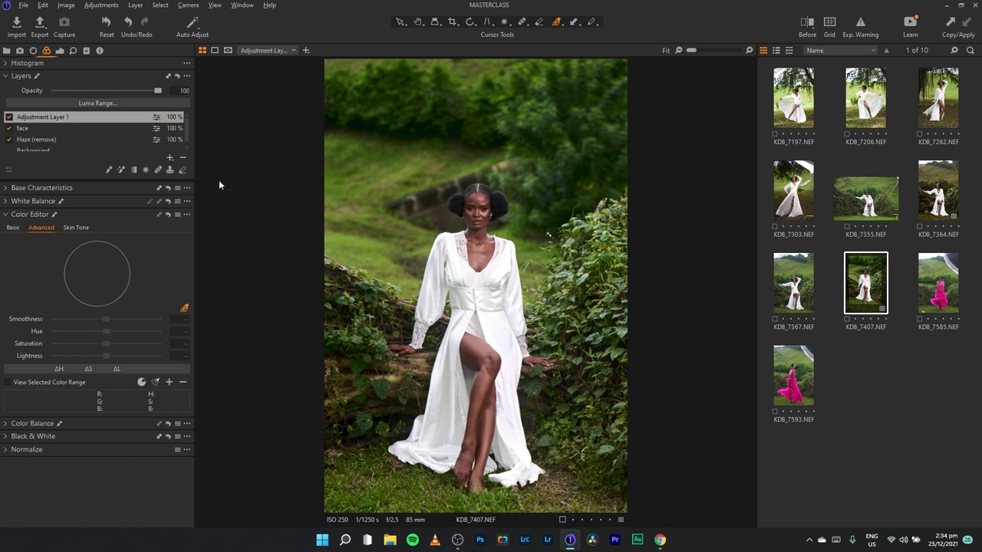
Step: Sample the hillside green, widen its range toward cyan, and set hue to -11.9, saturation to -13.4 and lightness to -17.8
left_click(401, 152)
left_click_drag(98, 249, 61, 270)
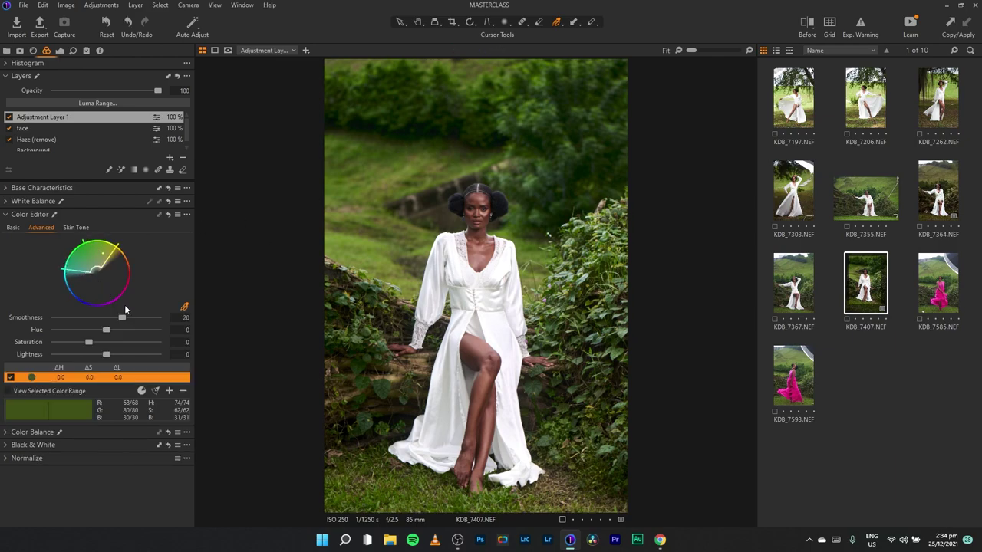
left_click_drag(107, 330, 96, 356)
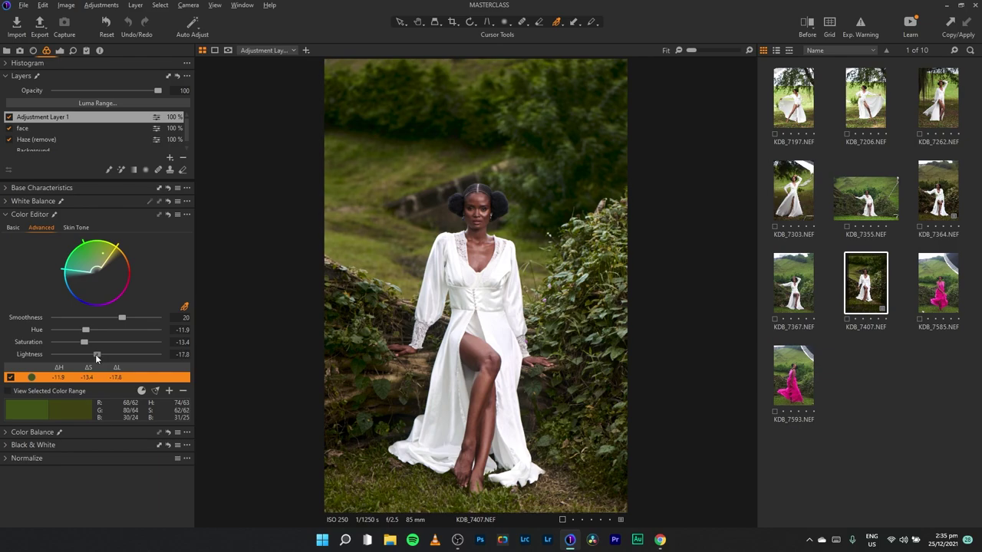
left_click_drag(83, 343, 83, 335)
Step: Switch the new green adjustment layer off and on repeatedly to compare its effect
left_click(9, 117)
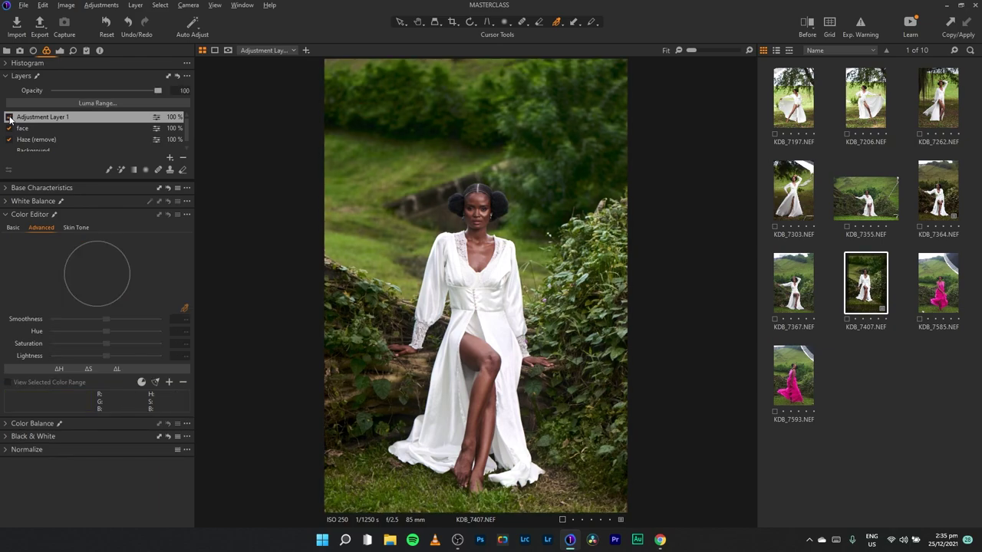
left_click(9, 118)
left_click(9, 117)
left_click(9, 118)
left_click(9, 117)
left_click(9, 118)
left_click(9, 117)
left_click(10, 117)
Step: On the Background layer, set the orange range's hue to -3.3 in the Basic Color Editor
left_click(38, 149)
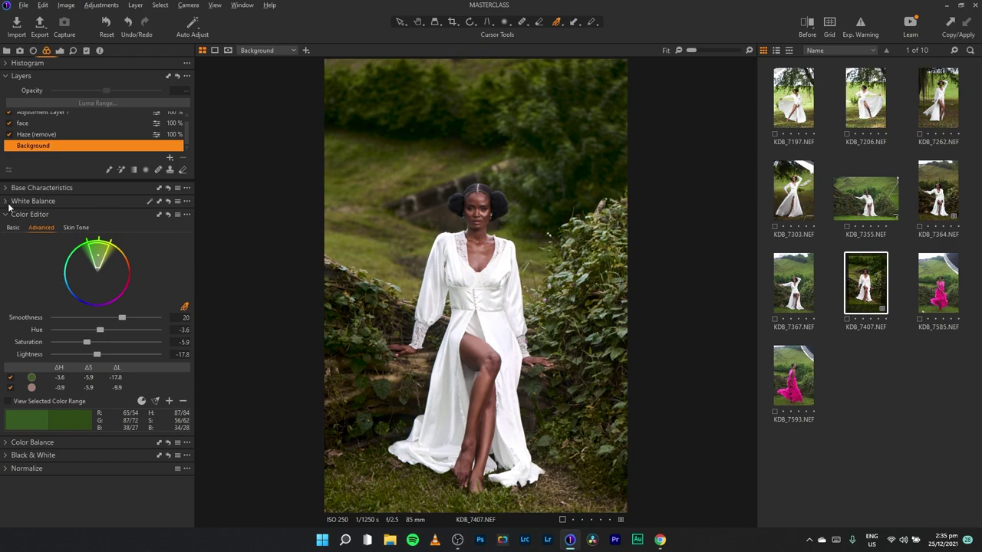
left_click(13, 228)
left_click(63, 240)
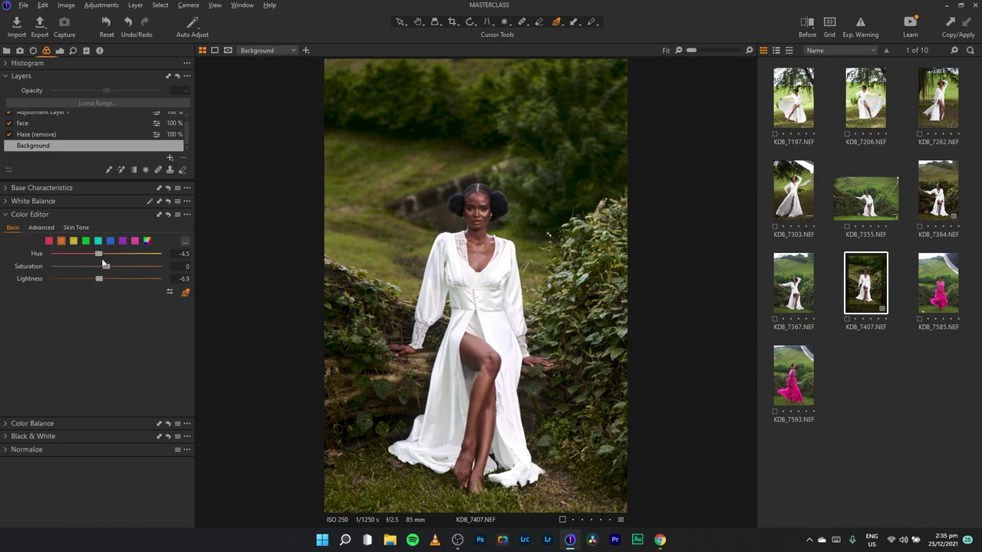
left_click_drag(99, 255, 103, 256)
Step: Compare the refined green and orange tones with the original image using the before view
left_click(807, 25)
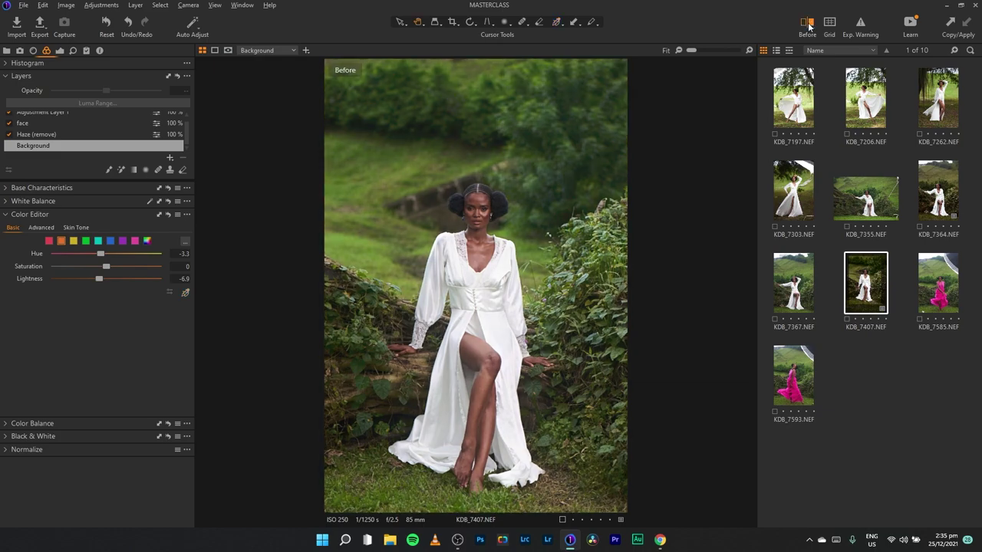
left_click(808, 25)
left_click(808, 26)
left_click(808, 25)
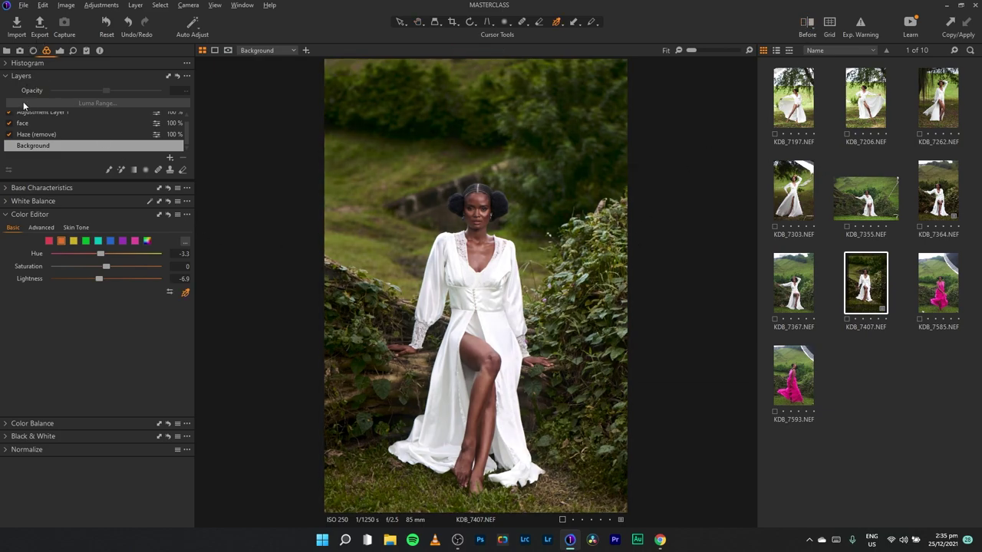
Step: Rename the green adjustment layer to "green hue"
left_click(55, 116)
left_click(61, 117)
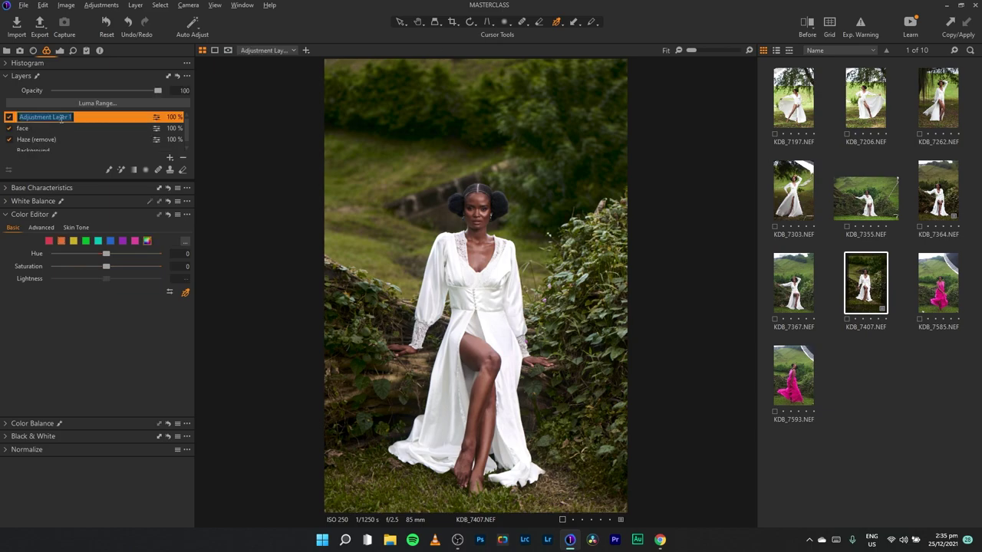
type("gr")
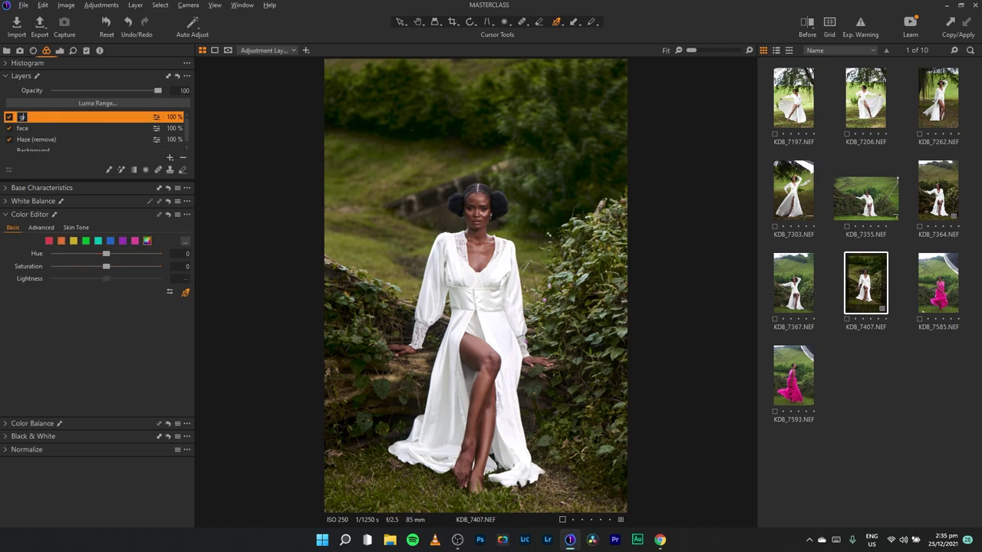
type("een hue")
key("Return")
Step: Add another filled adjustment layer named "color grading" and check that its mask covers the whole image
left_click(171, 158)
left_click(211, 172)
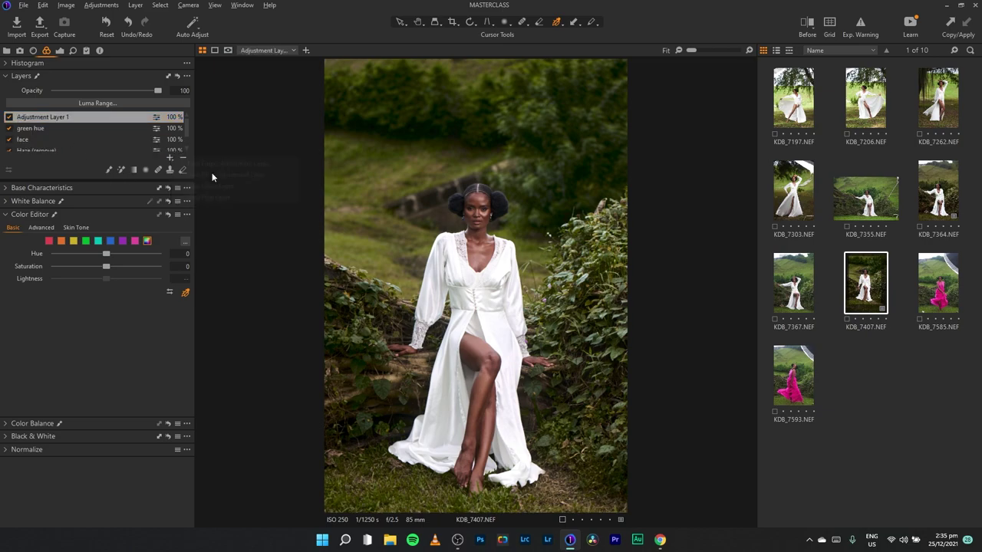
double_click(68, 116)
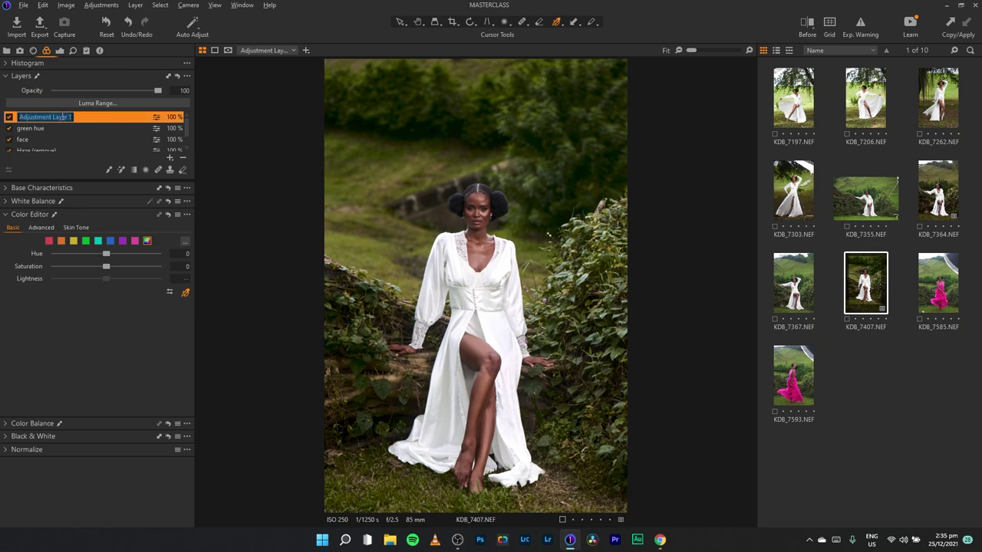
type("color grading")
left_click(63, 119)
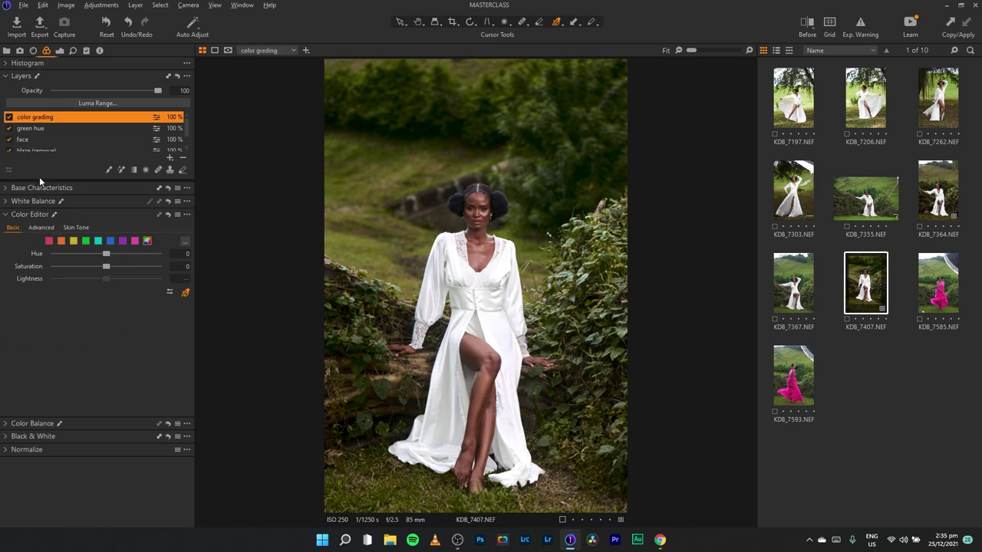
key("m")
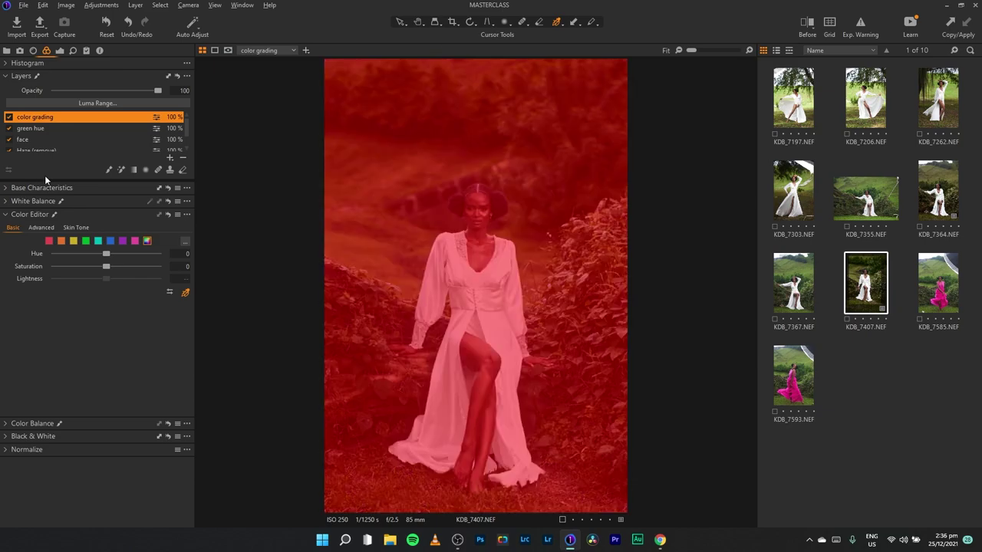
key("m")
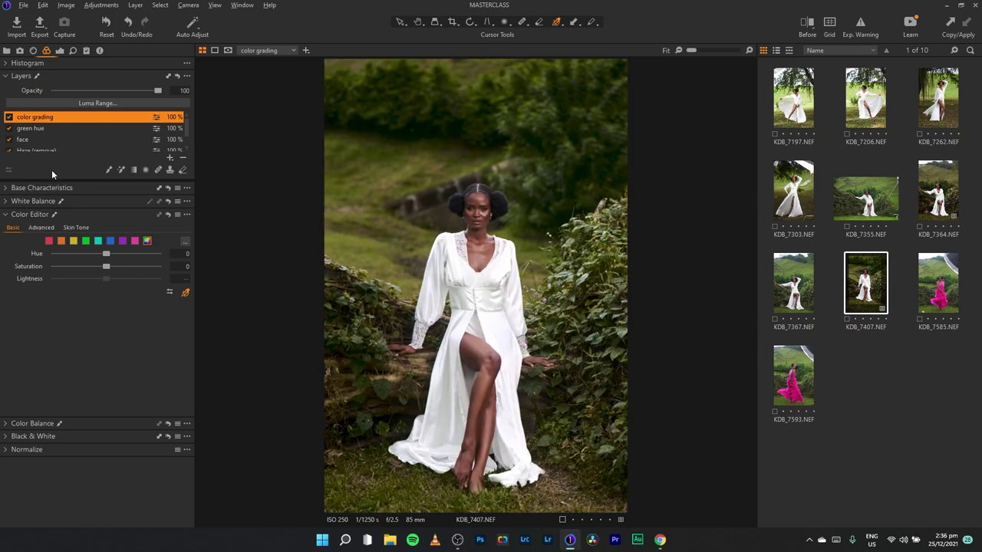
Step: With the 3-Way Color Balance, tint the color grading layer's midtones slightly orange, highlights slightly blue and shadows slightly magenta
left_click(5, 216)
left_click(5, 231)
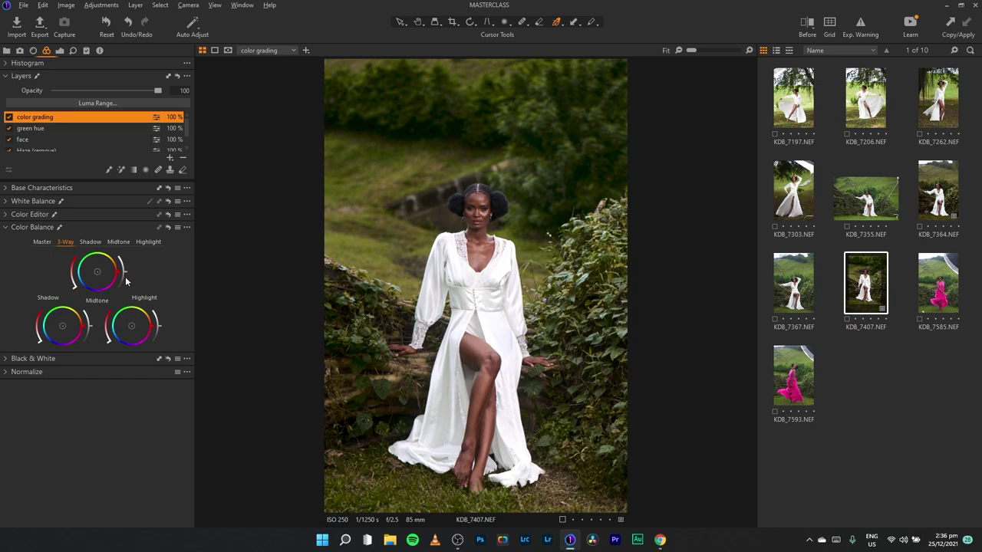
mouse_move(113, 283)
left_mouse_down()
mouse_move(84, 270)
mouse_move(95, 277)
mouse_move(99, 262)
mouse_move(105, 273)
left_mouse_up()
left_click_drag(132, 326, 124, 334)
double_click(123, 335)
left_click_drag(99, 271, 104, 273)
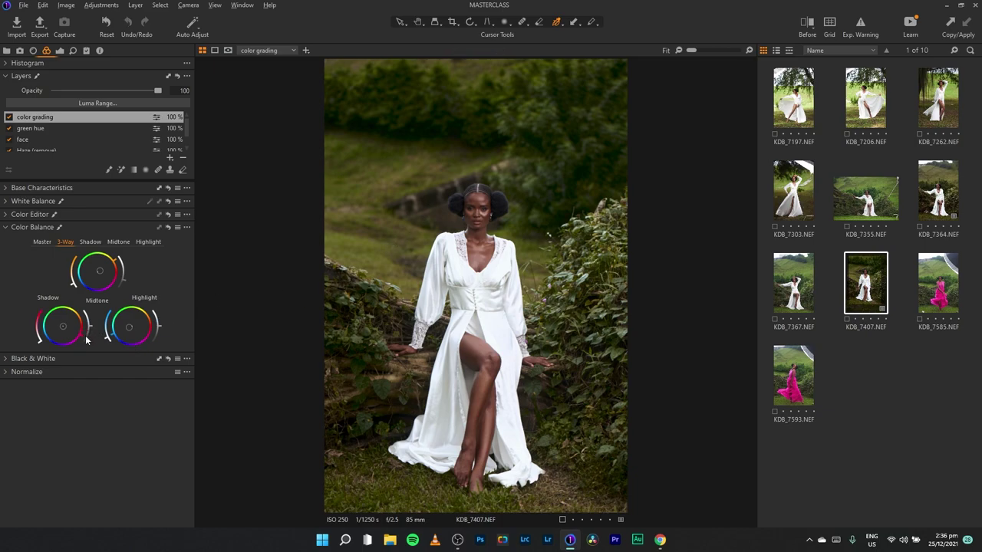
left_click(41, 345)
left_click_drag(40, 341, 37, 343)
Step: Switch the color grading layer off and on to compare its effect
left_click(8, 116)
left_click(9, 116)
left_click(8, 117)
left_click(9, 117)
Step: Raise the color grading layer's Luma curve to output 132 at input 128, anchor the shadows with a second point, and compare with the original
left_click(60, 50)
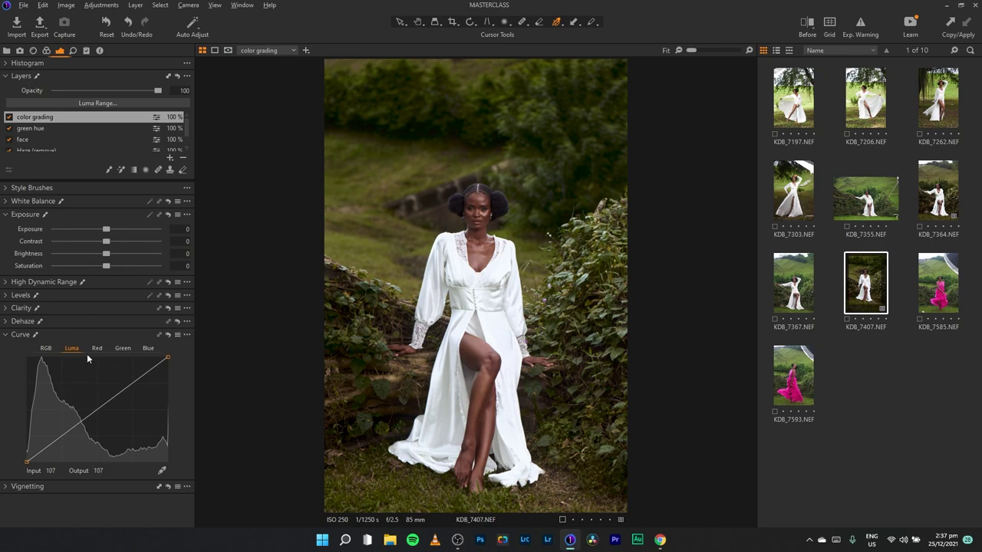
left_click(98, 406)
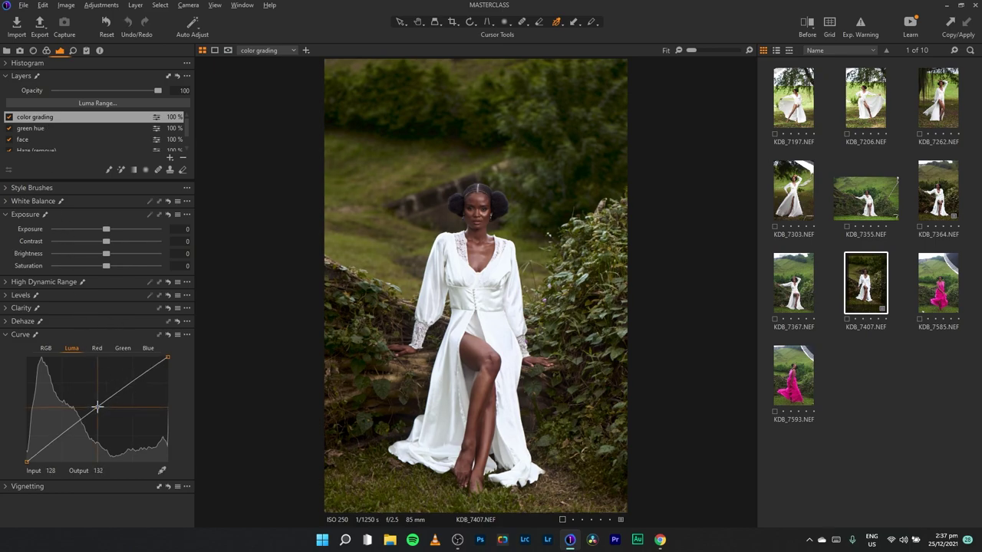
left_click(61, 435)
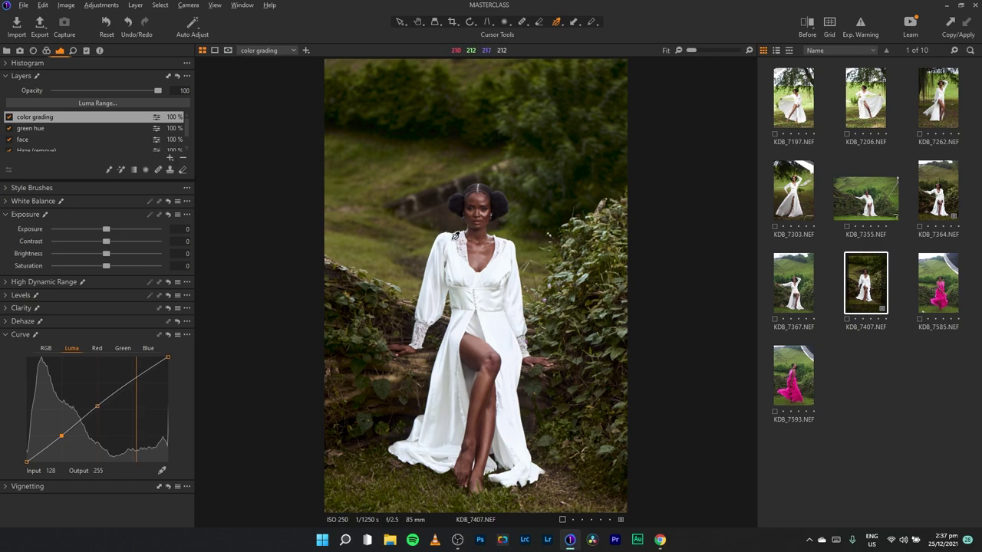
left_click(807, 26)
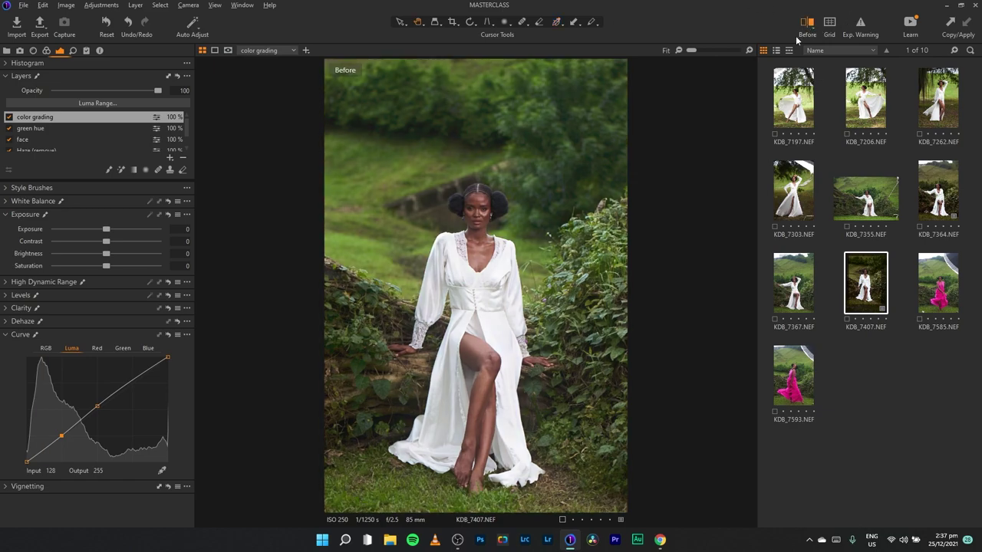
left_click(805, 27)
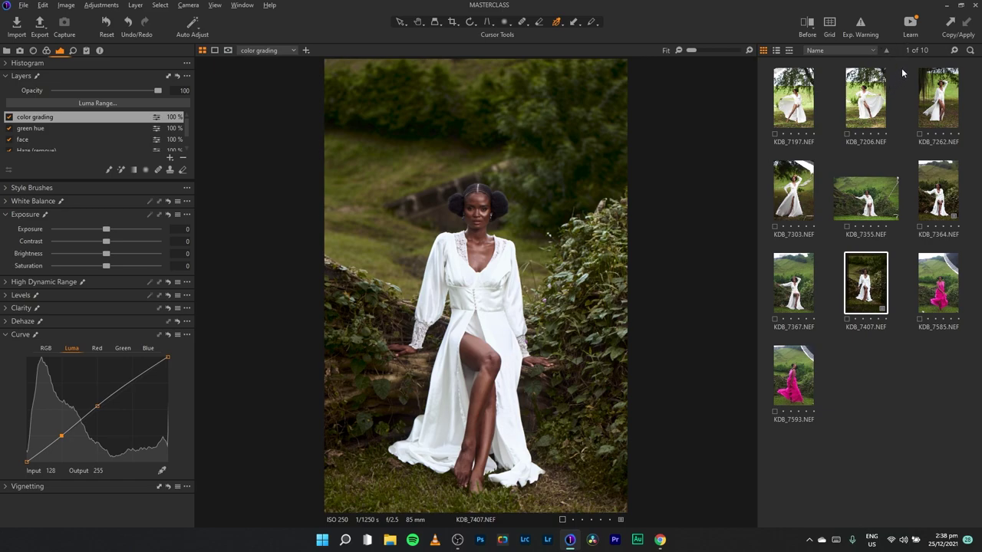
Step: Apply KDB_7407's adjustments to KDB_7367 and crop that photo to exclude the sky and building above the hill
key("Left")
left_click(963, 23)
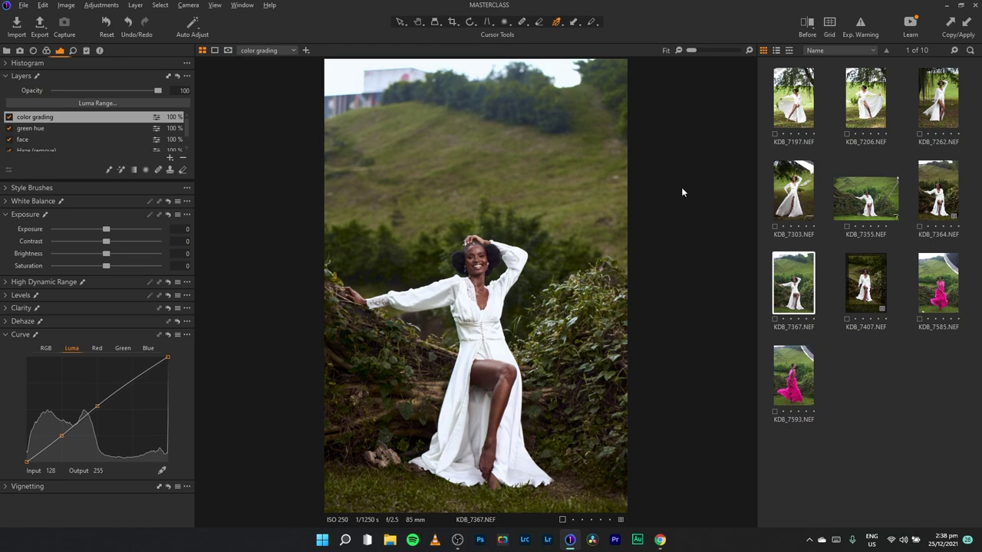
left_click(453, 23)
left_click_drag(485, 63, 519, 214)
key("h")
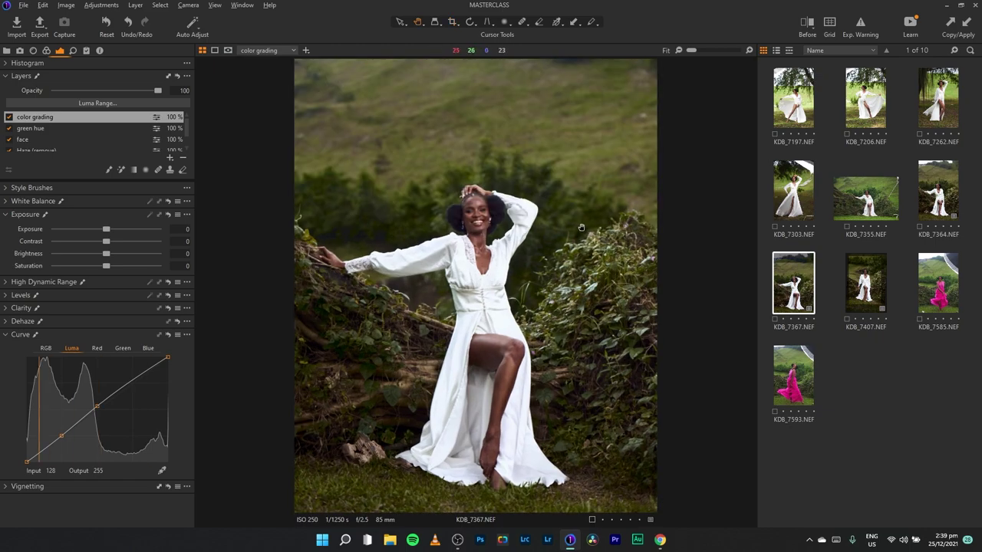